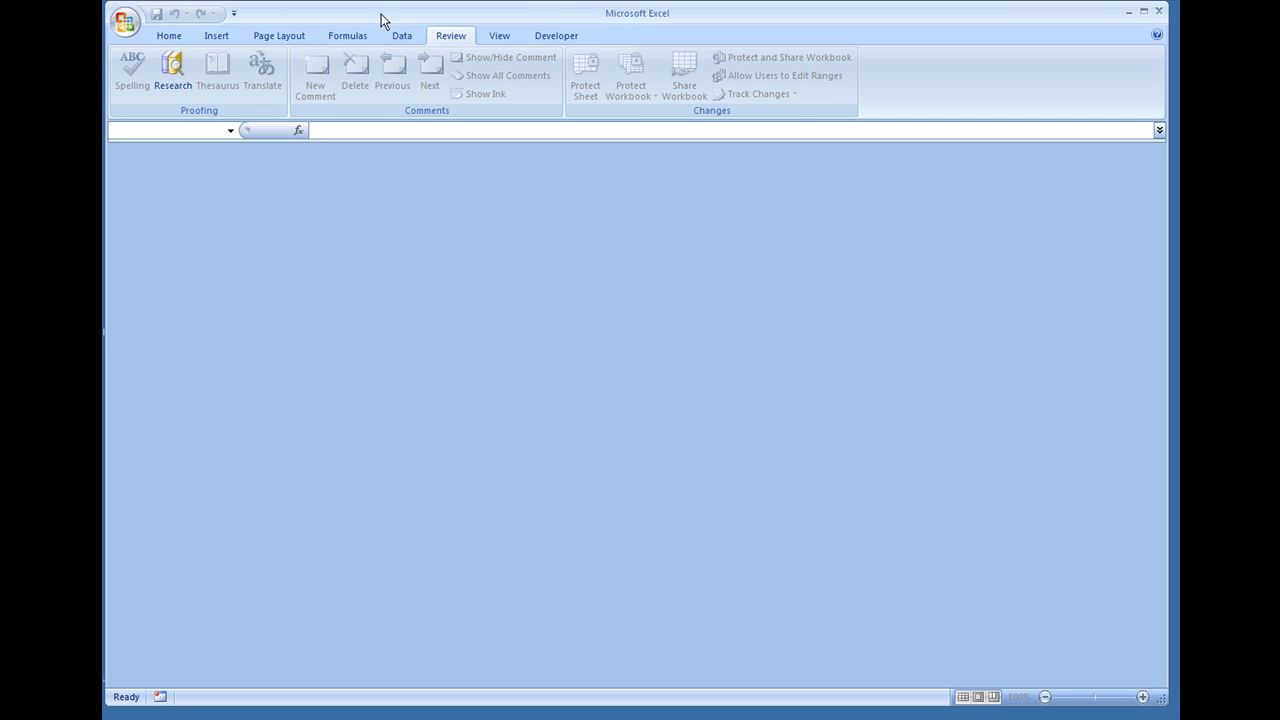
- Create a new workbook from the installed Loan Amortization template
left_click(170, 36)
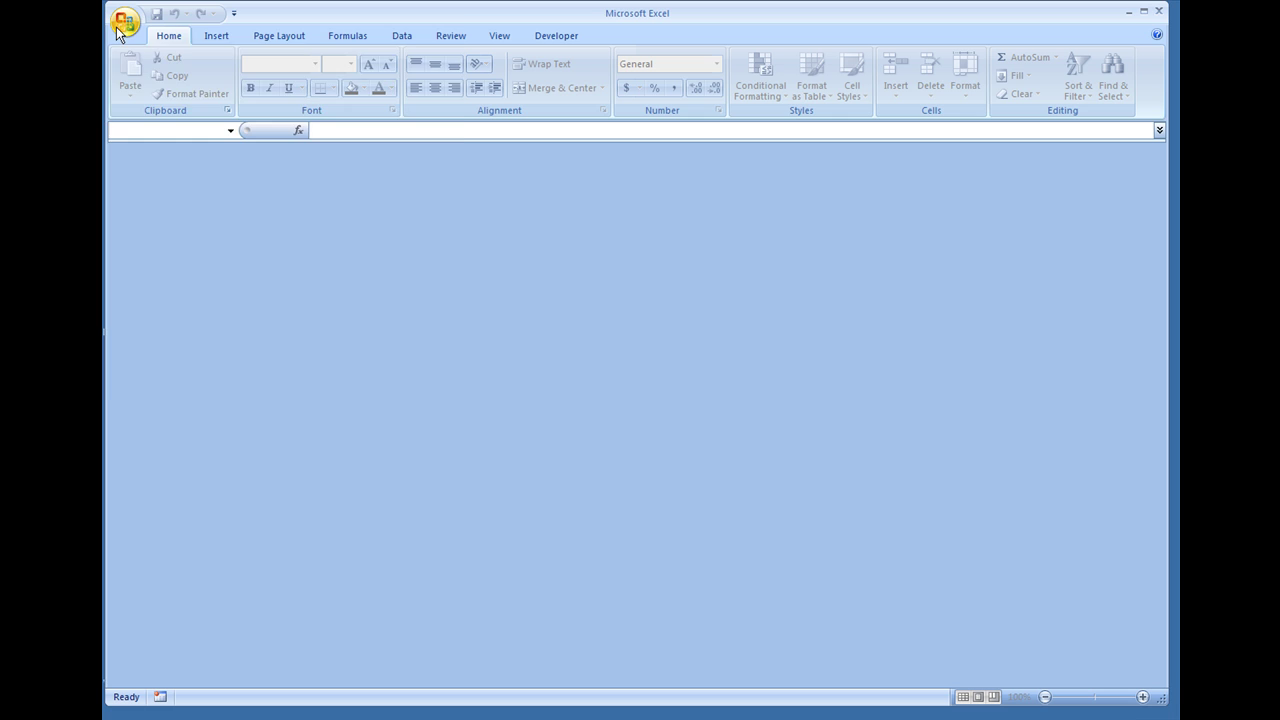
left_click(125, 22)
left_click(155, 62)
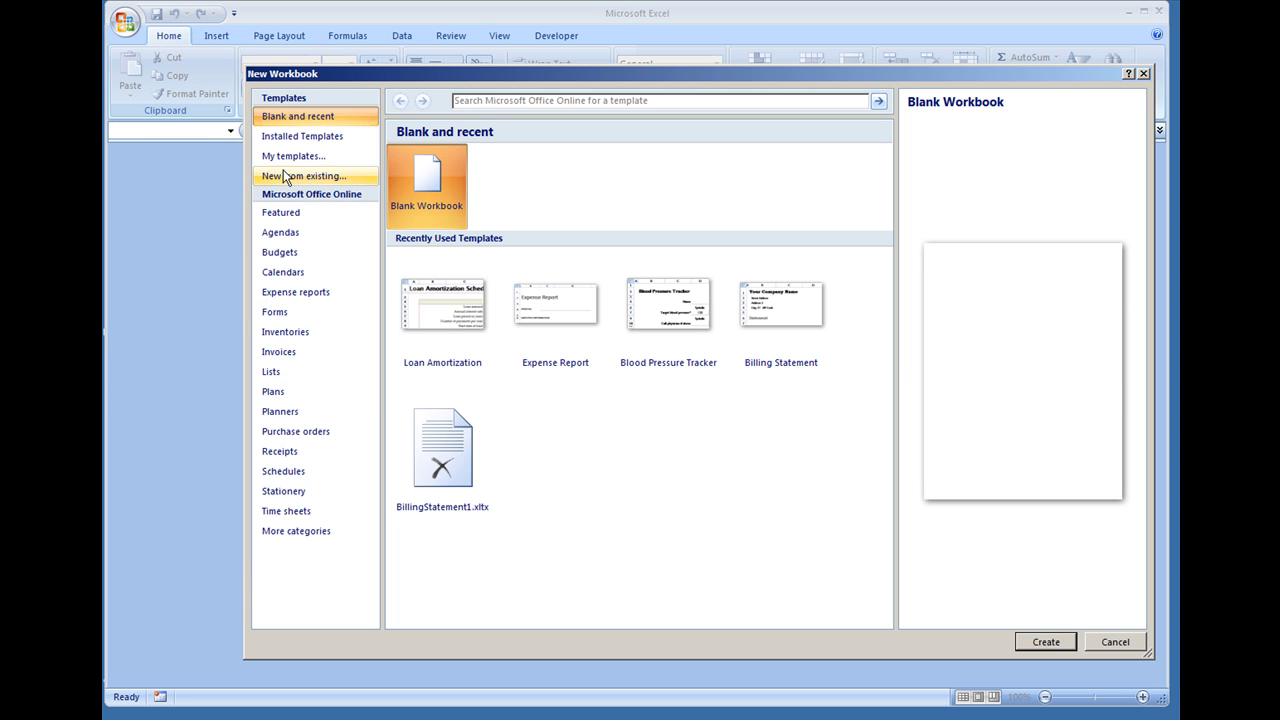
left_click(291, 141)
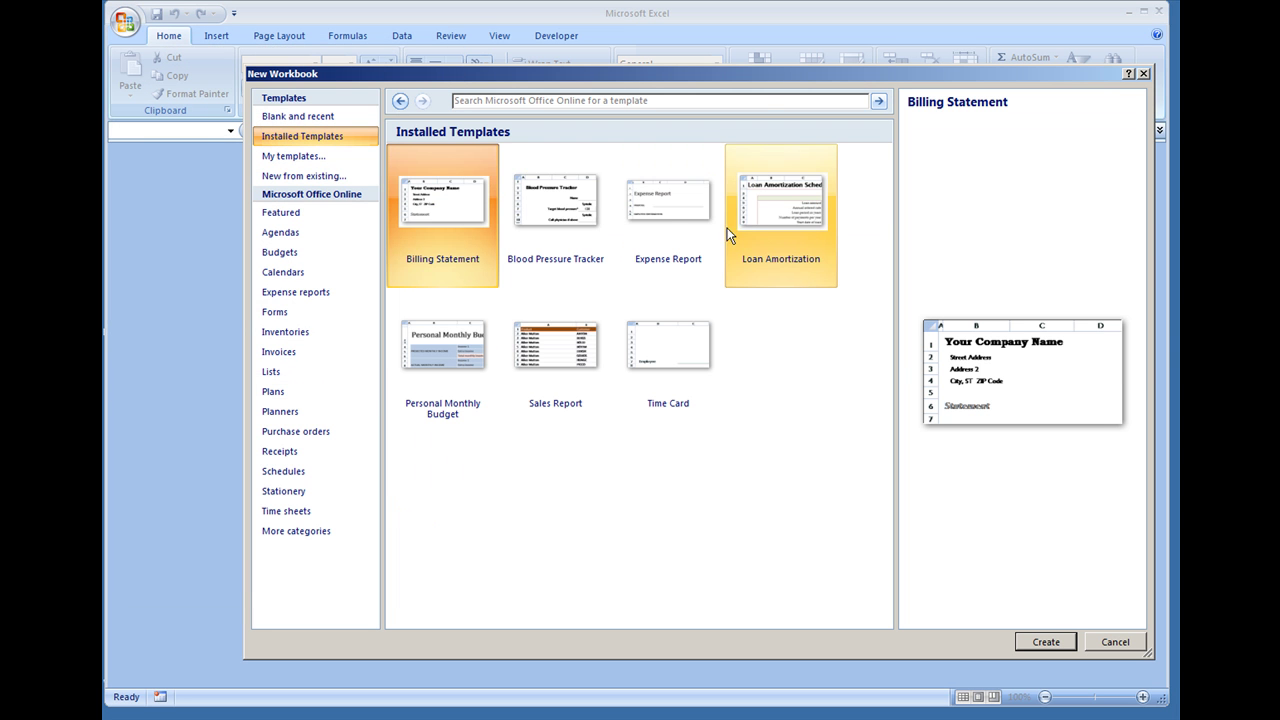
left_click(764, 234)
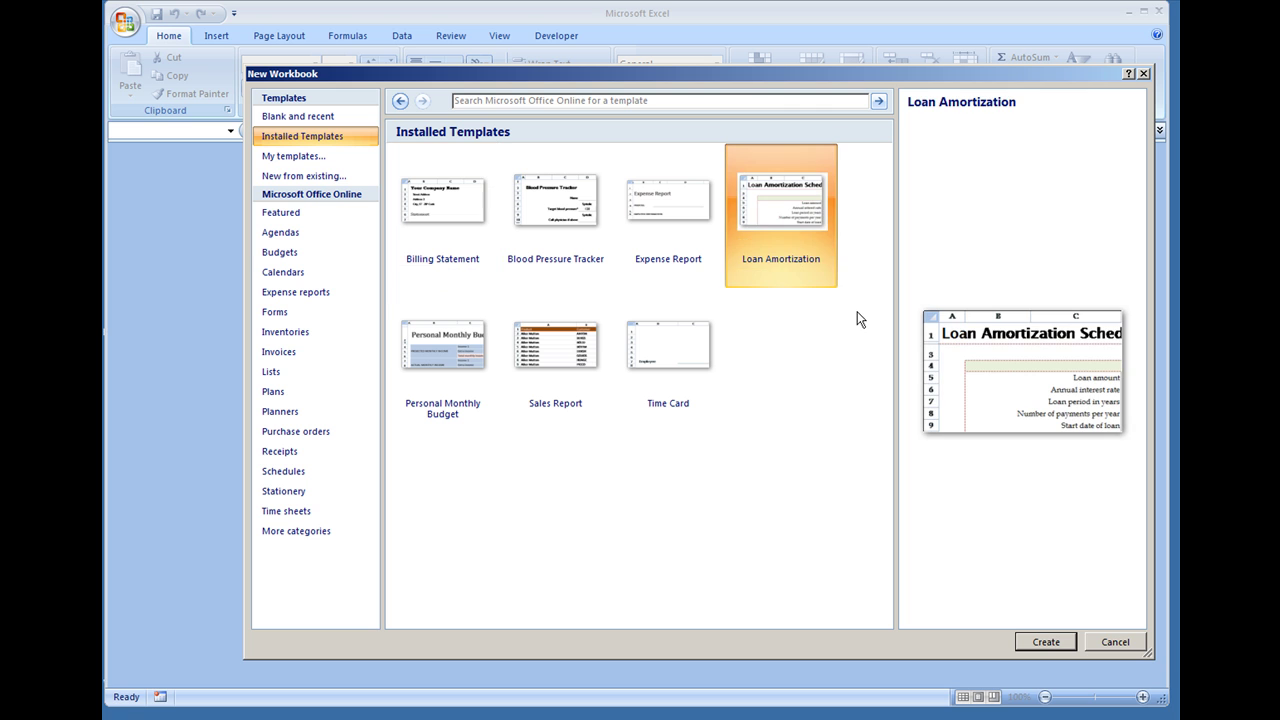
key("Return")
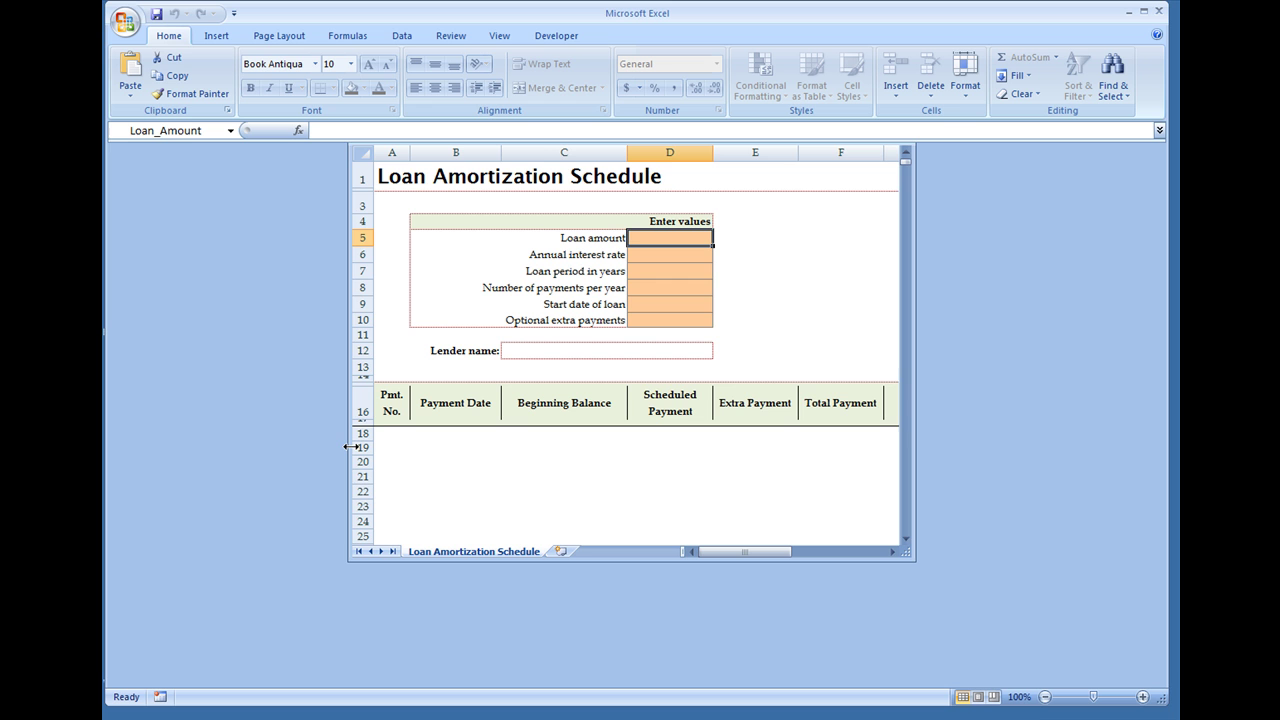
- Widen the workbook window and enter a $31,000 loan amount at 8.25% annual interest
left_click_drag(351, 447, 122, 491)
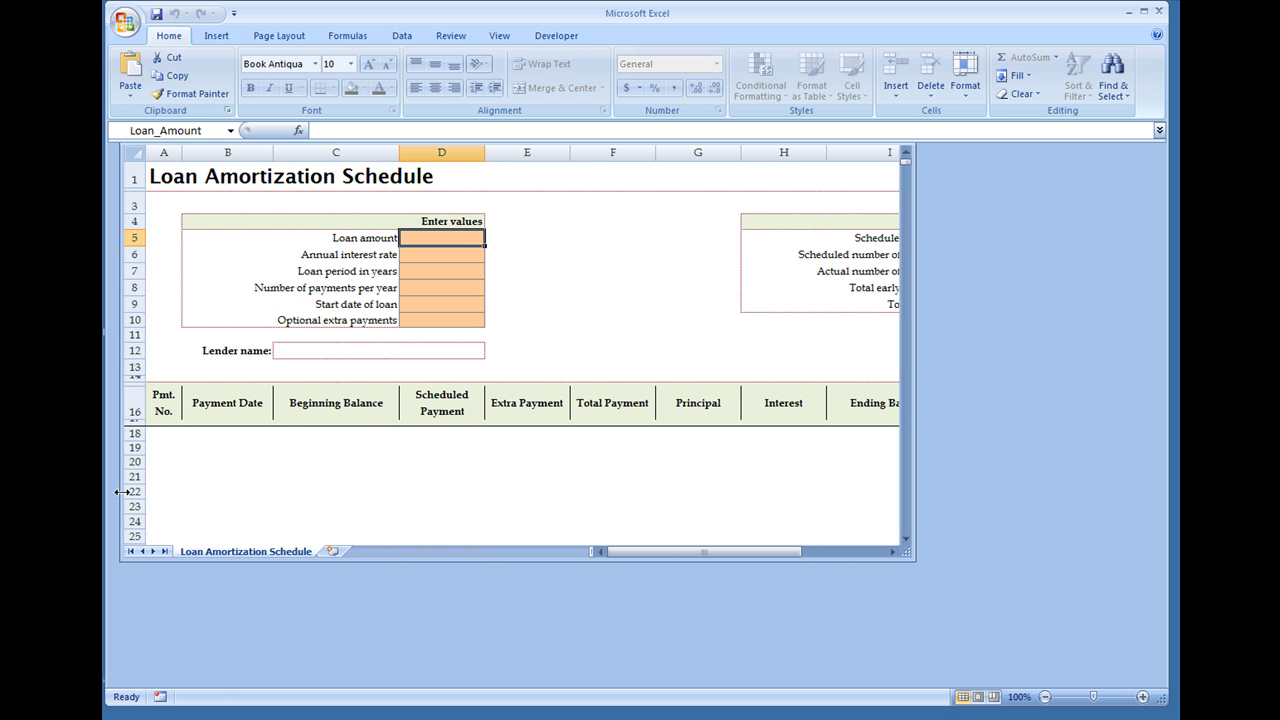
type("31000")
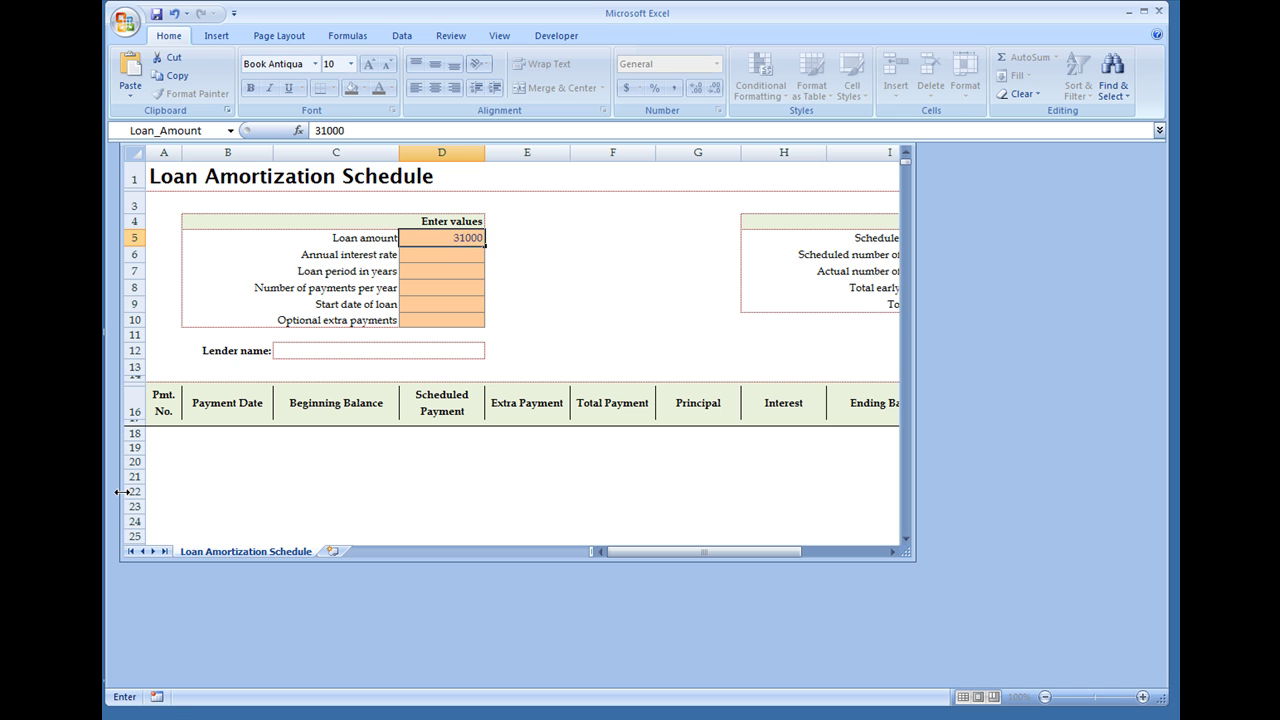
key("Return")
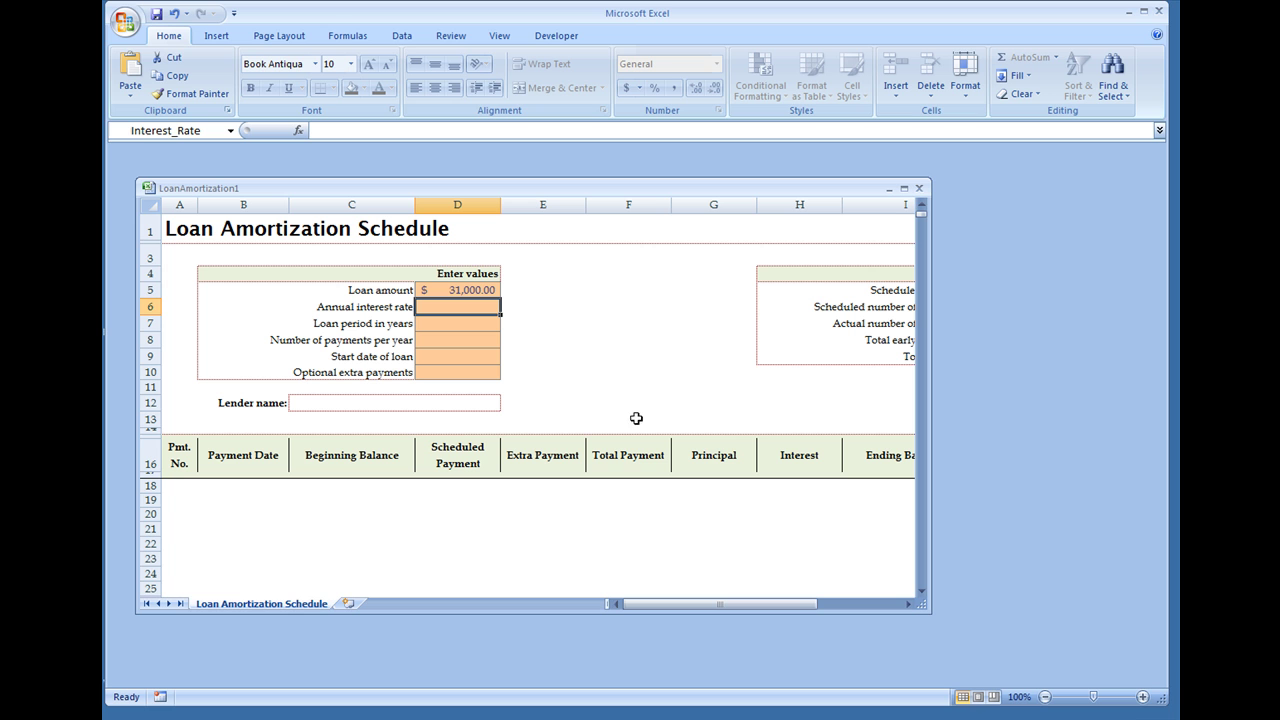
left_click_drag(920, 607, 1052, 613)
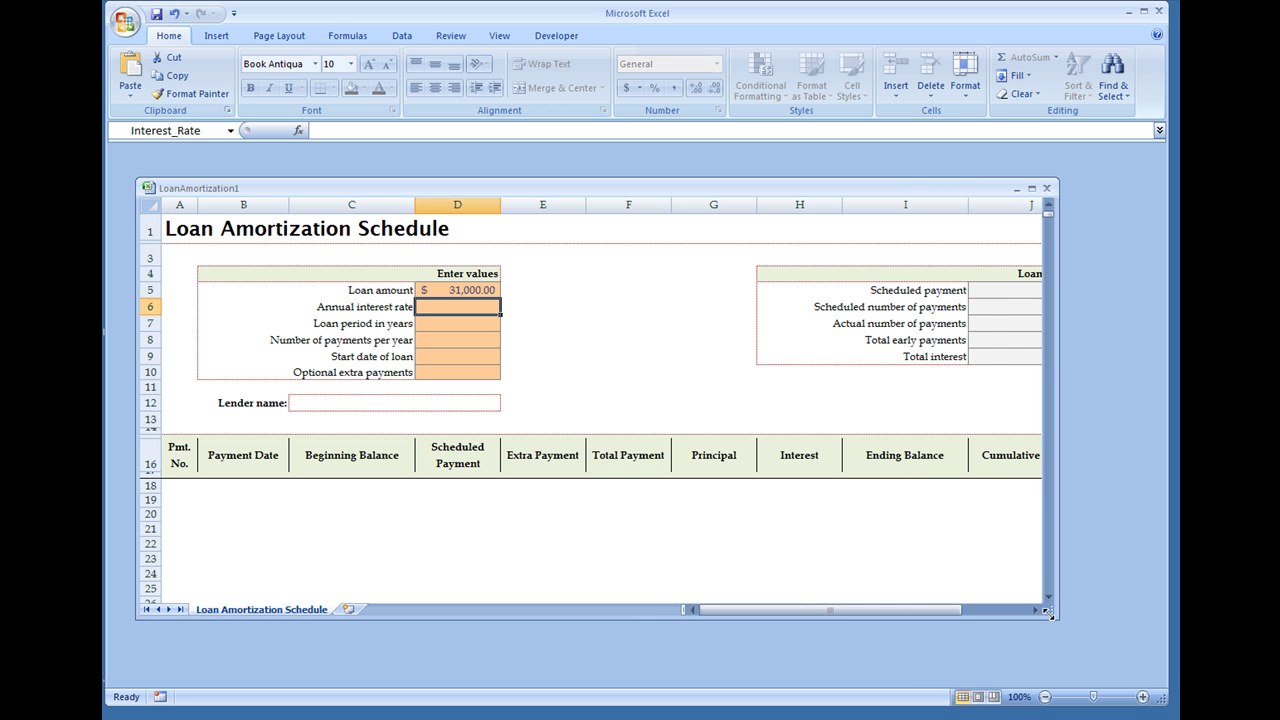
type("8")
type(".25")
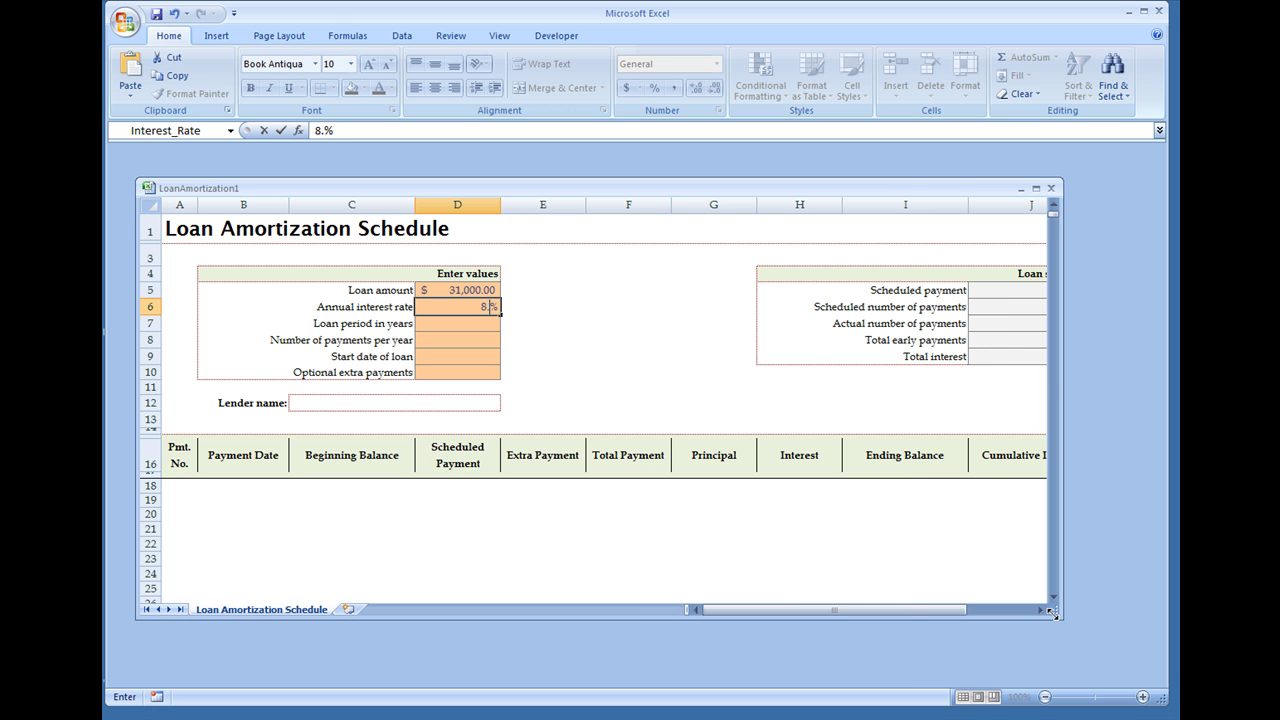
key("Return")
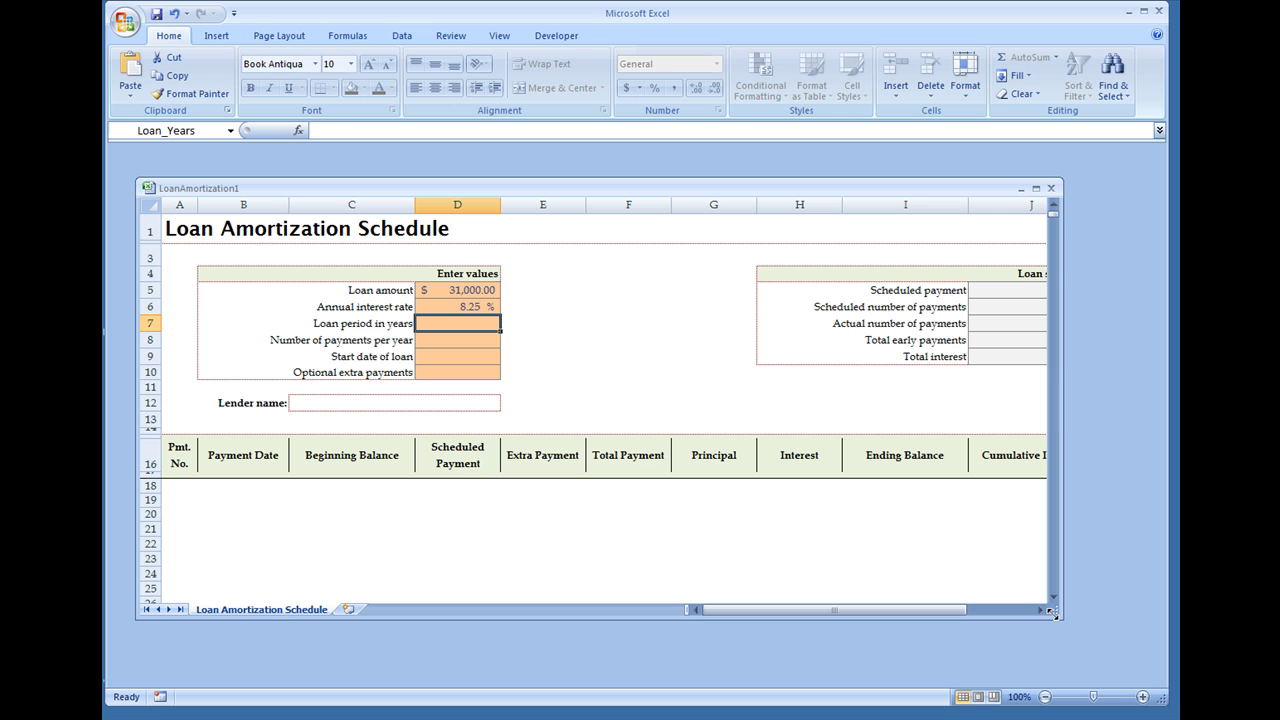
- Enter a 5-year loan period, 12 payments per year and a 1/1/2012 start date
type("5")
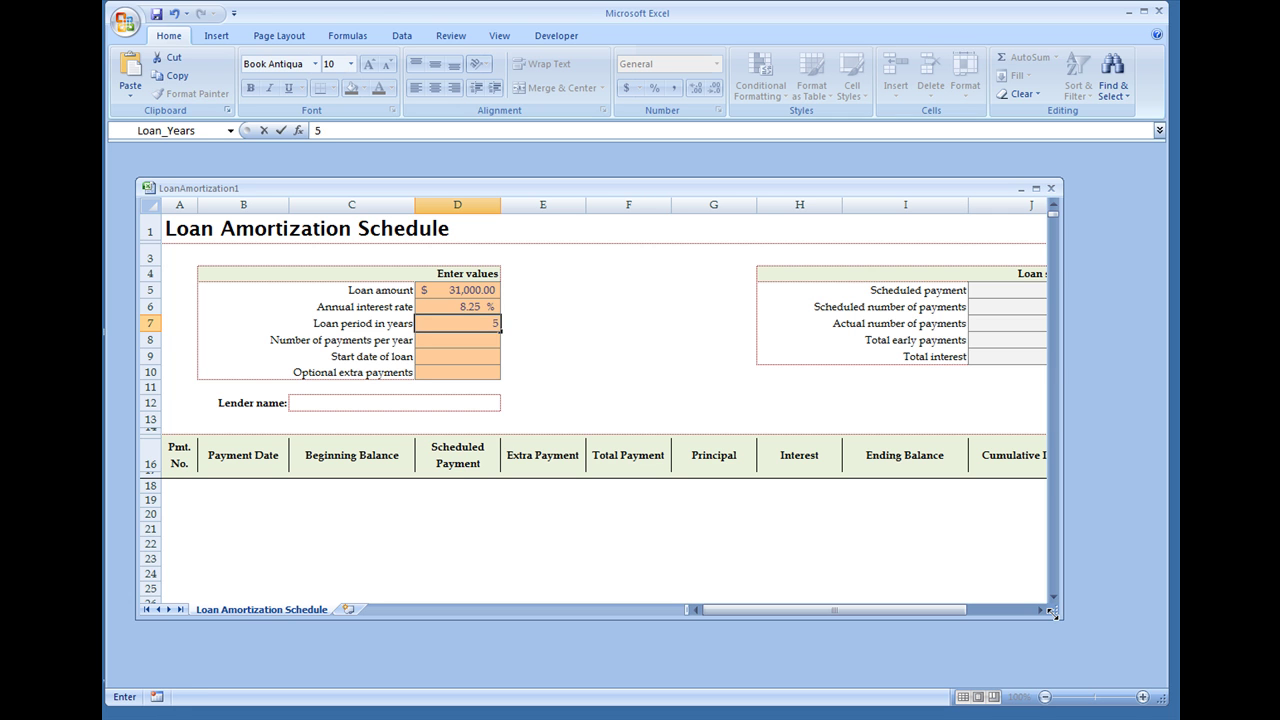
key("Return")
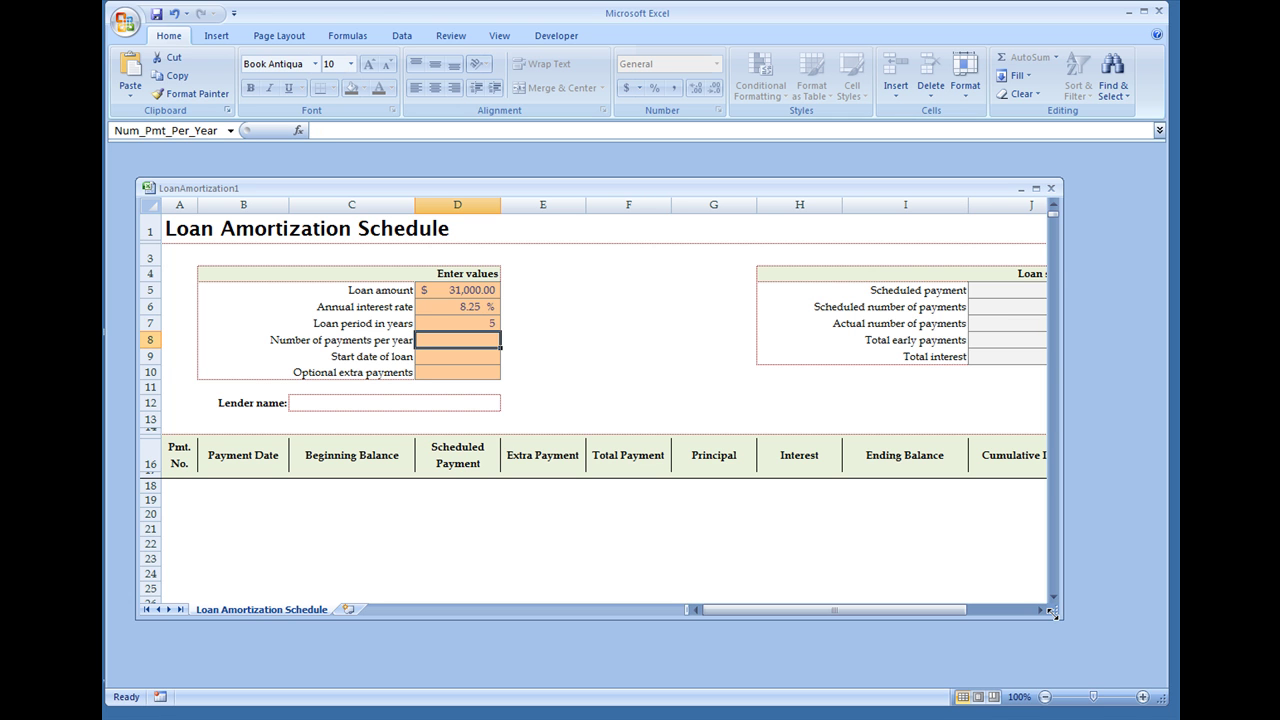
type("12")
key("Return")
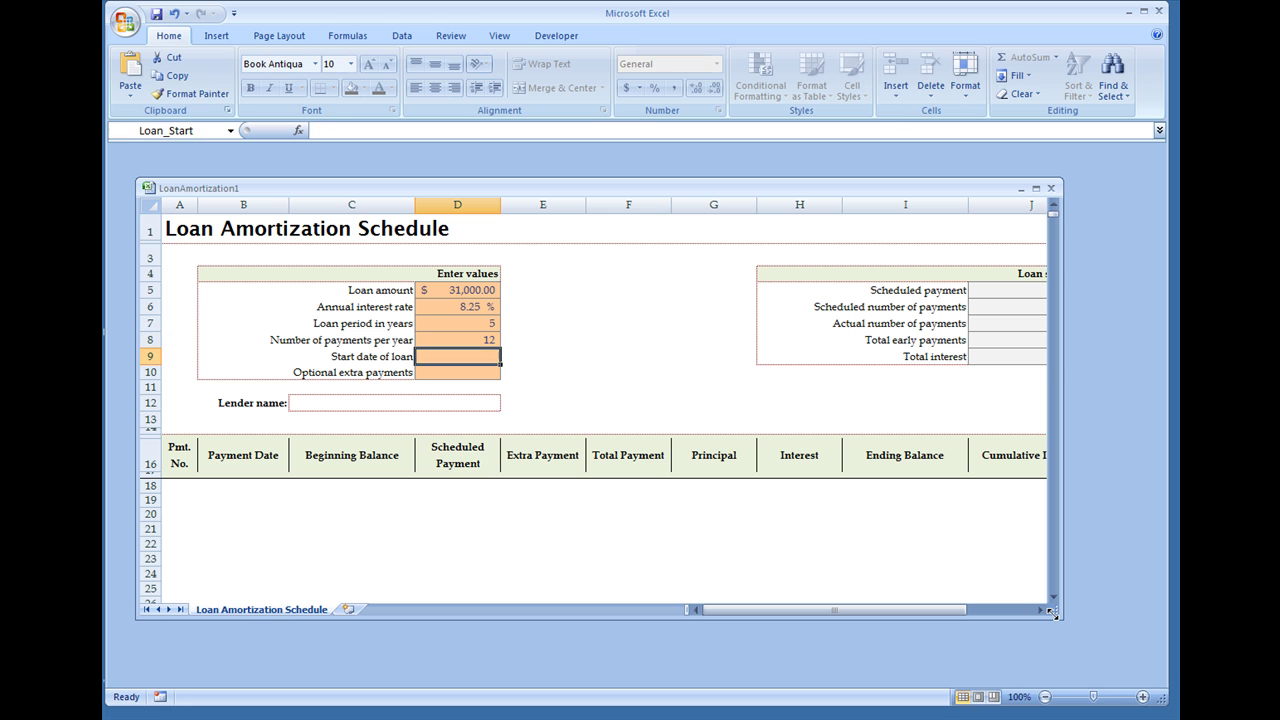
type("1/1/2012")
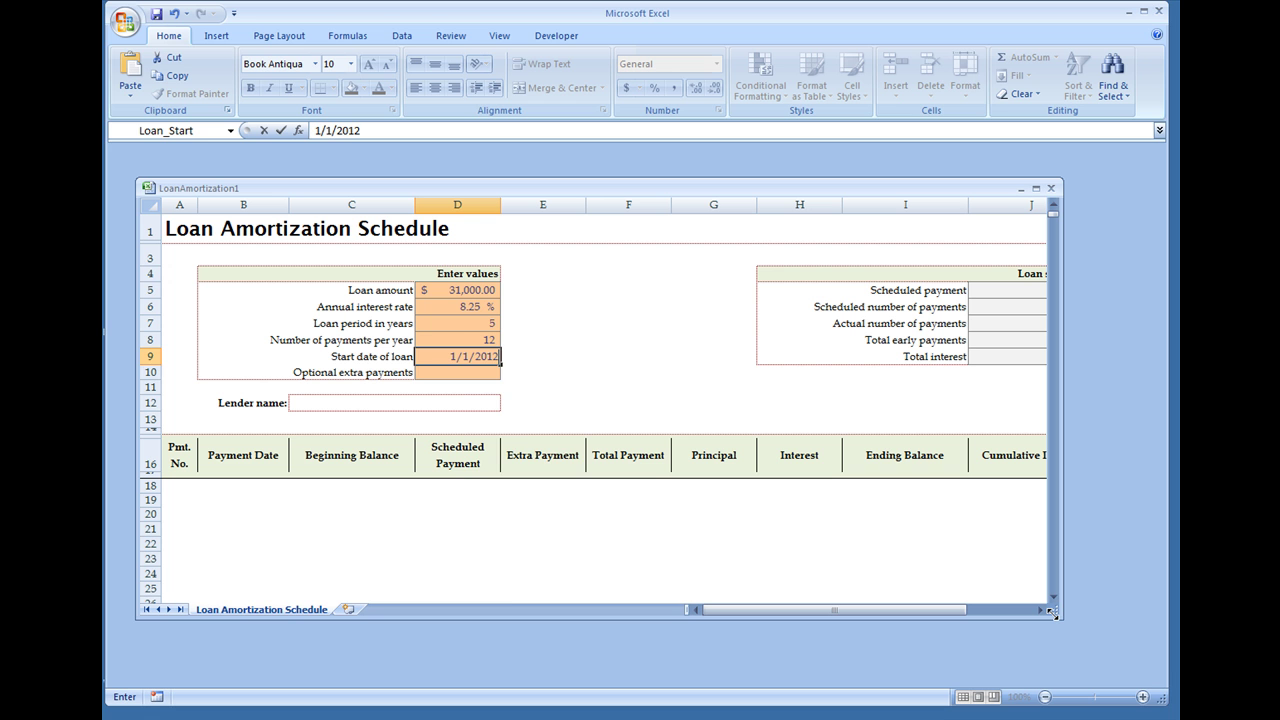
key("Return")
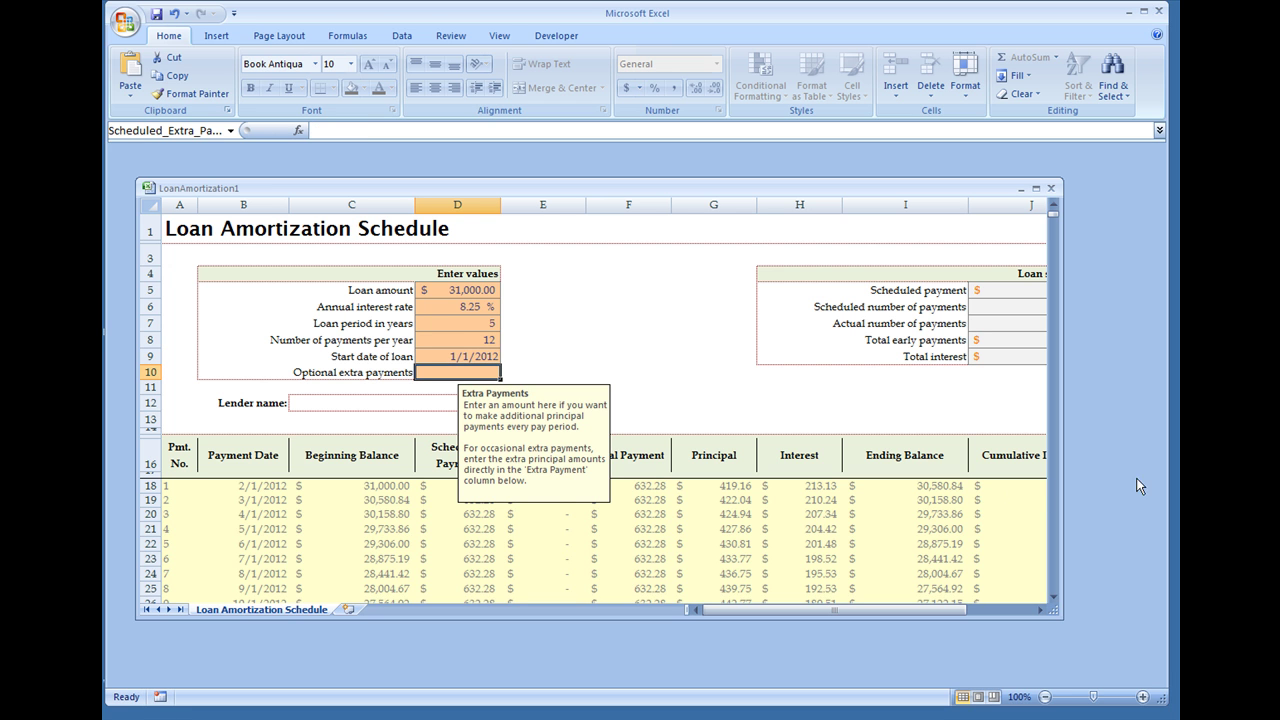
- Resize the workbook window wider and nudge it left to show the full loan summary
left_click_drag(1058, 615, 1165, 612)
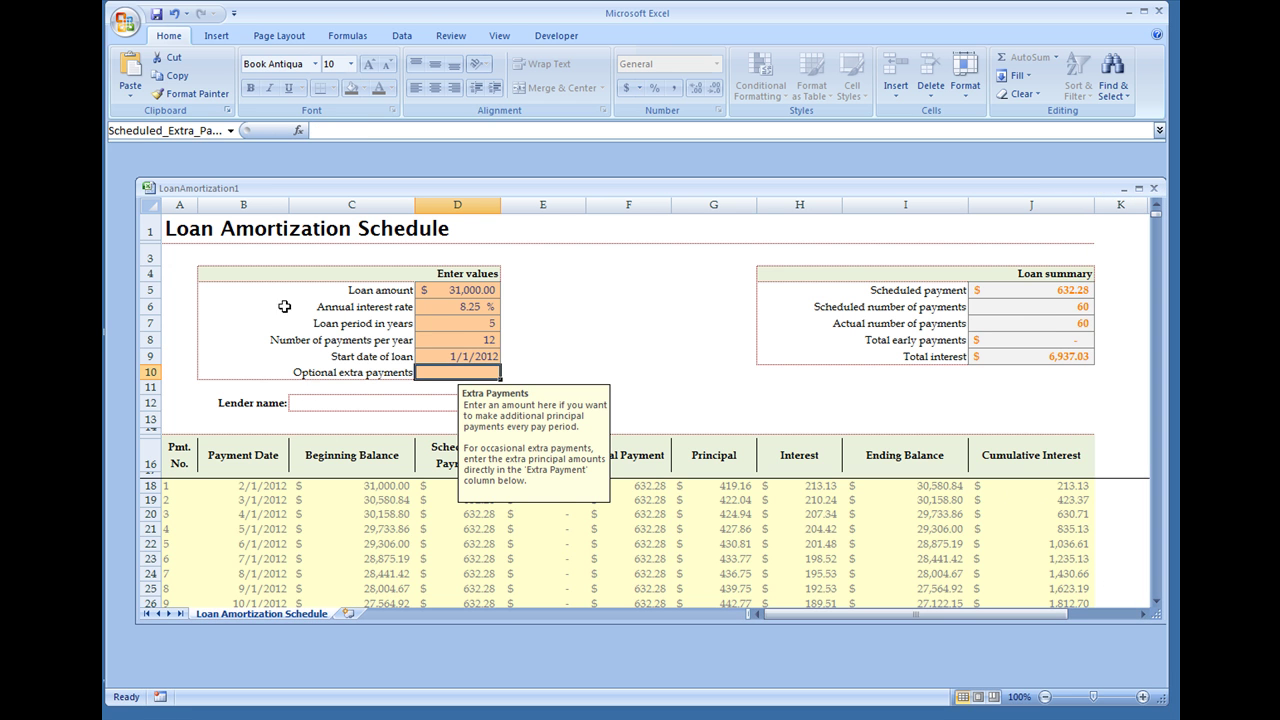
left_click_drag(302, 190, 281, 187)
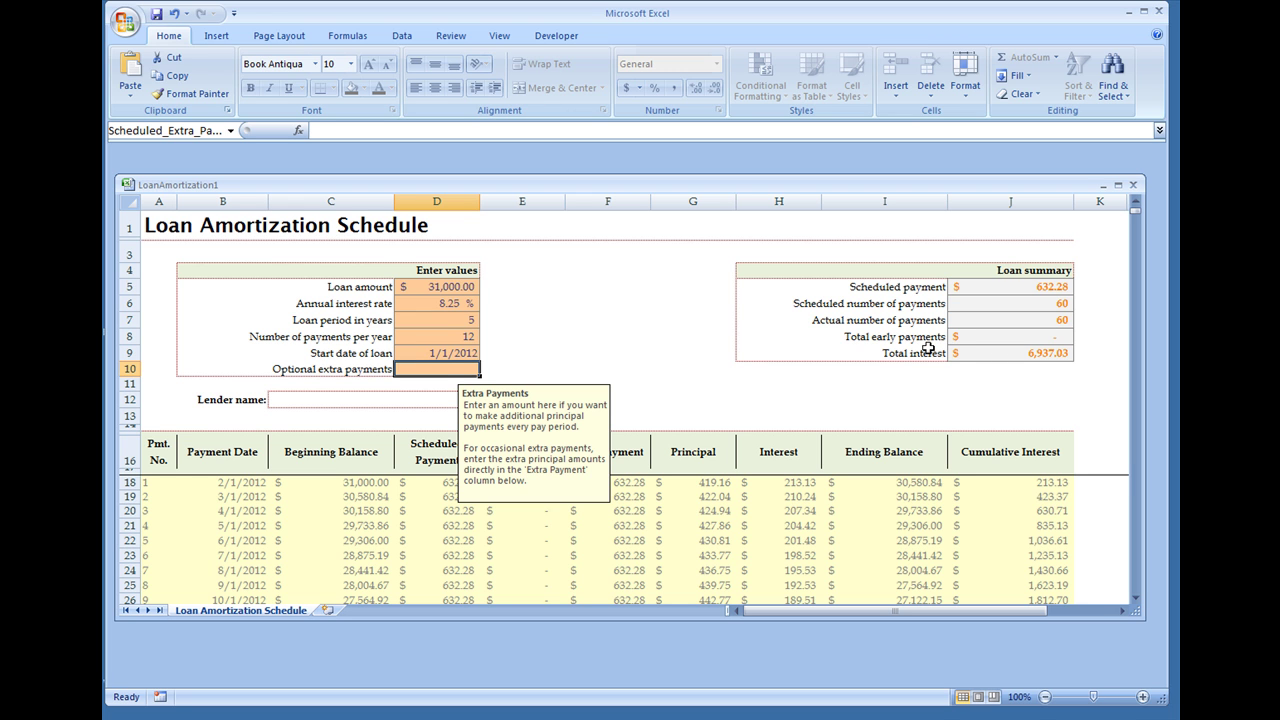
- Lengthen the window and scroll down to the final payment 60 on 1/1/2017
left_click(438, 290)
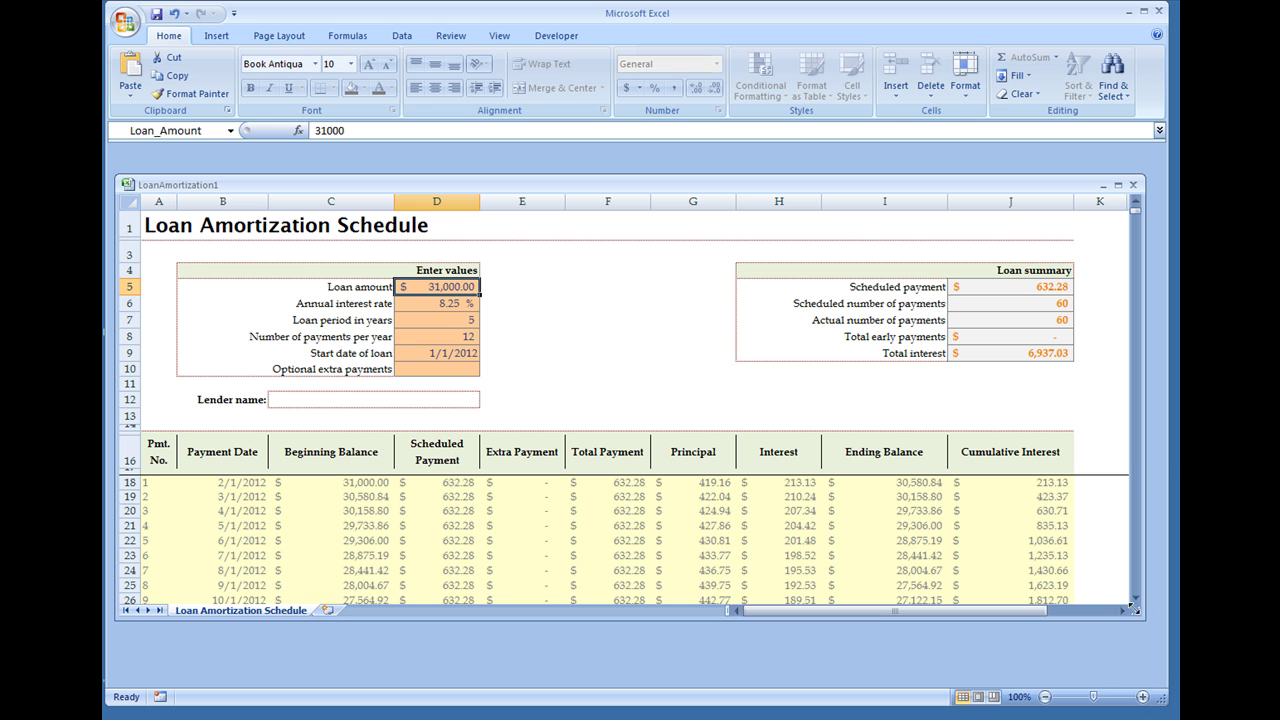
left_click_drag(736, 619, 736, 667)
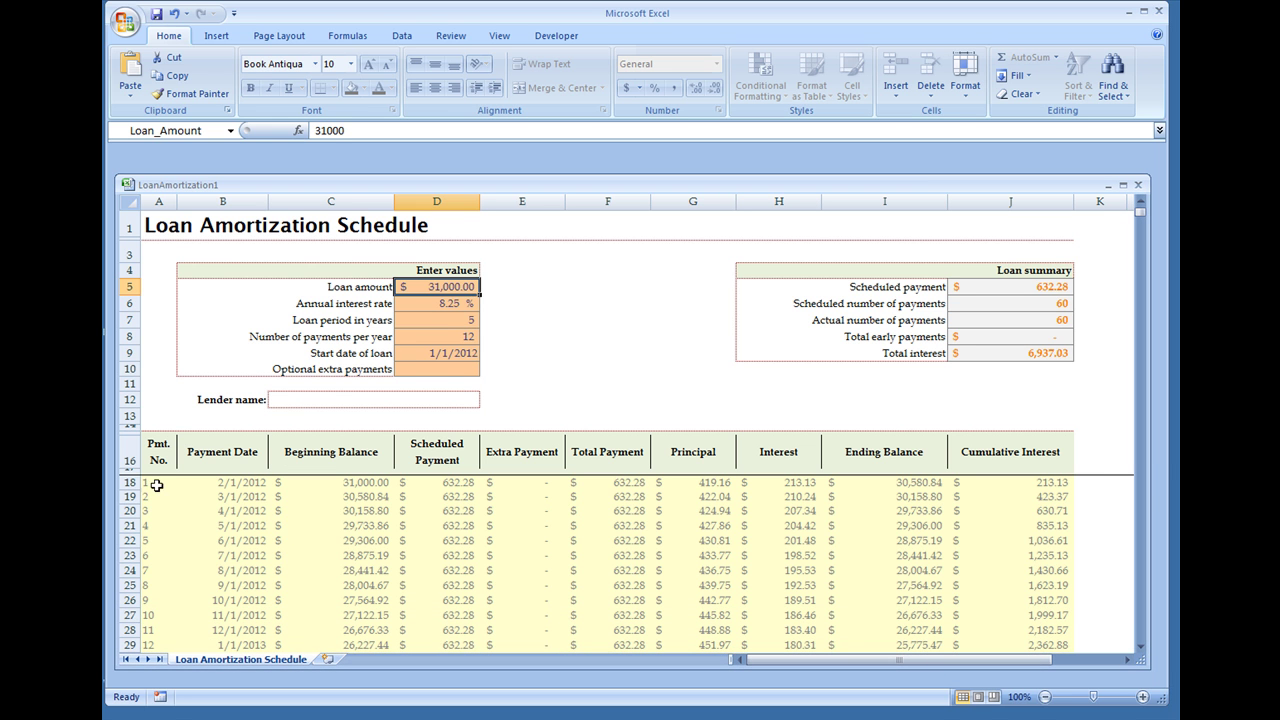
scroll(158, 488, "down", 8)
scroll(214, 499, "down", 11)
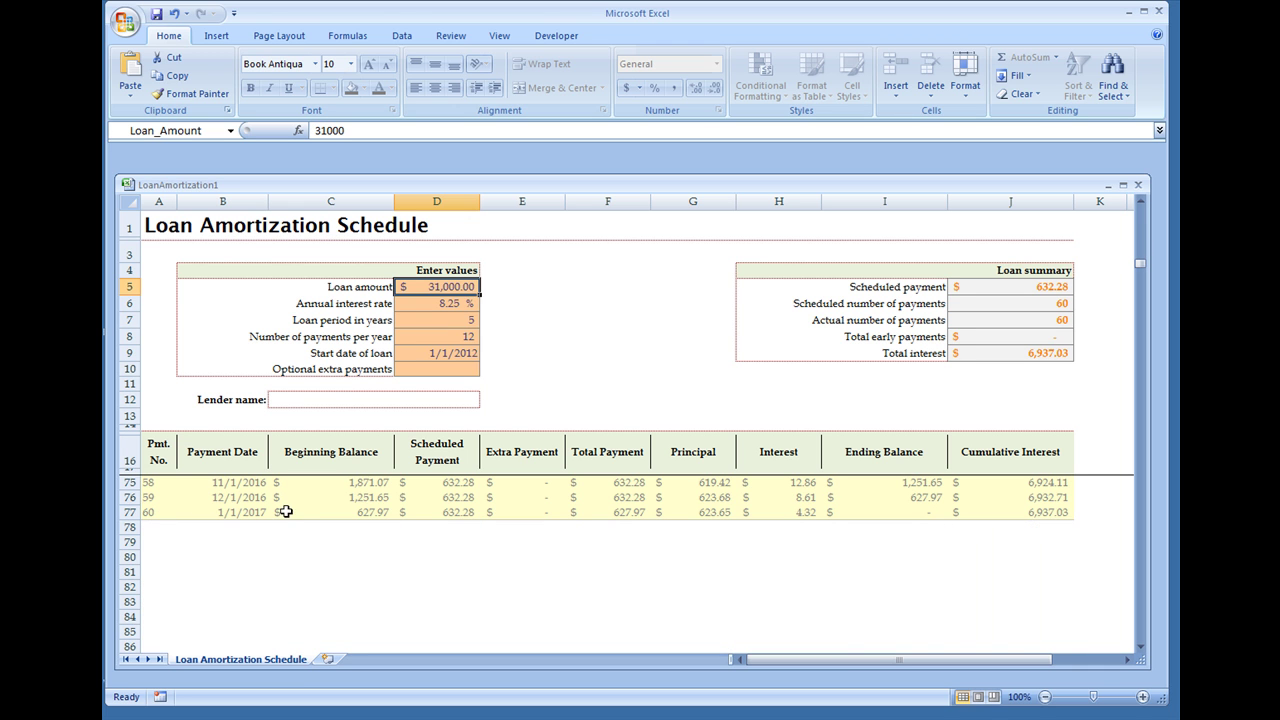
scroll(585, 540, "up", 13)
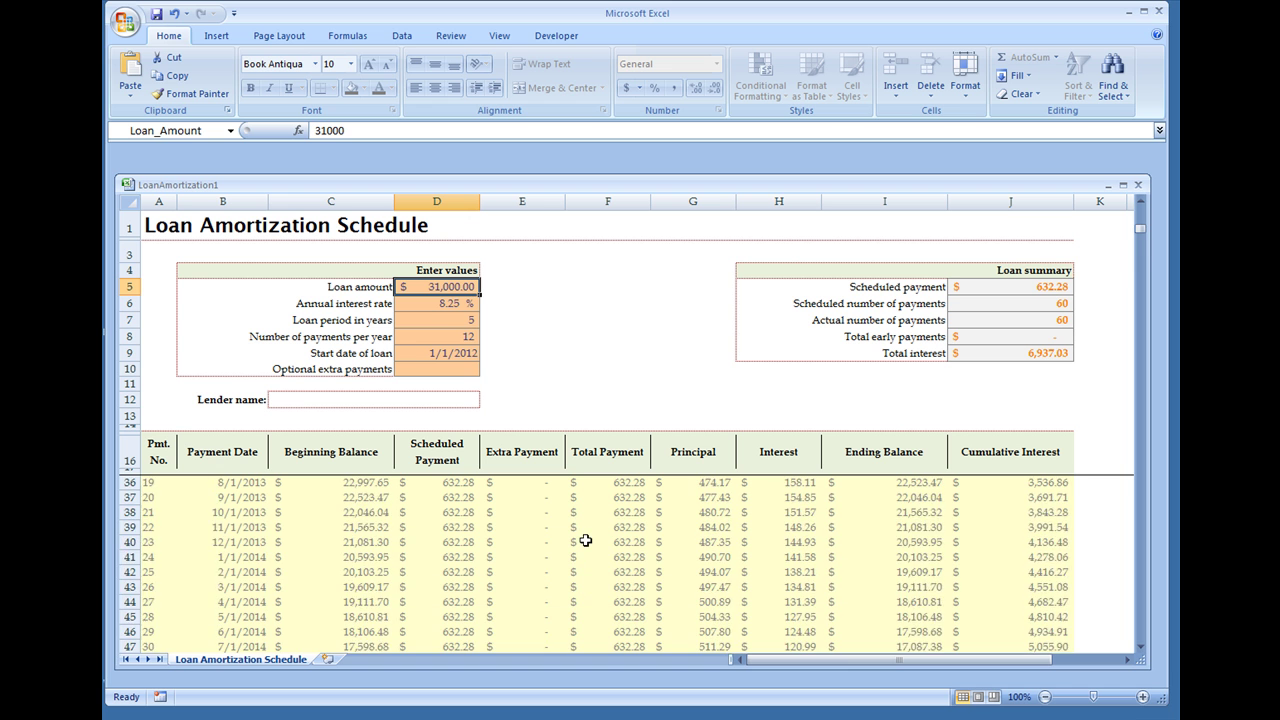
scroll(585, 540, "up", 6)
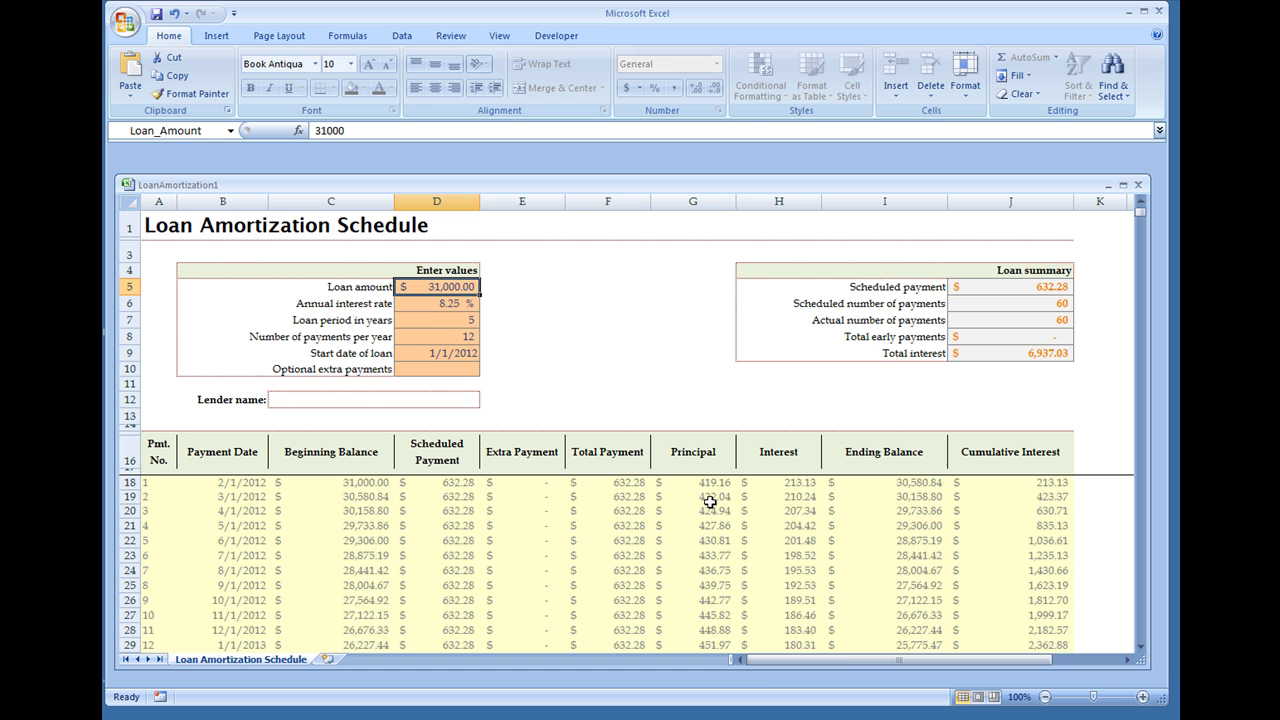
scroll(709, 500, "down", 3)
scroll(805, 516, "down", 2)
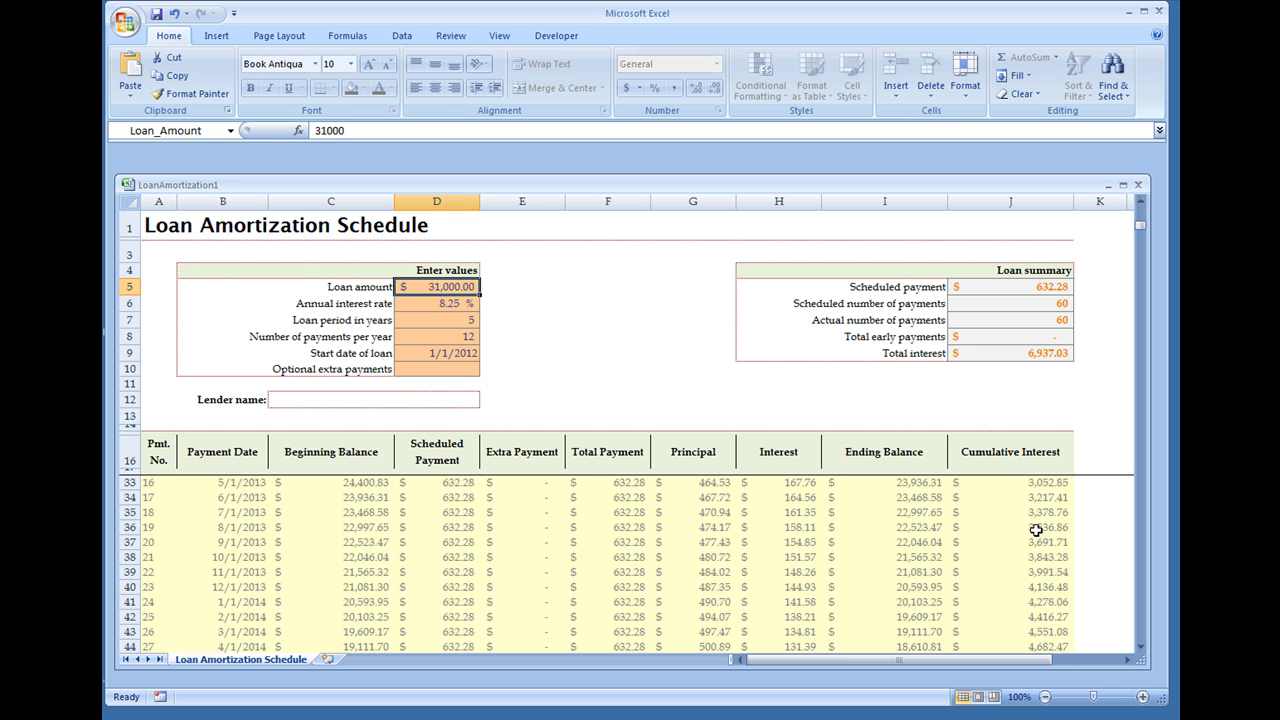
scroll(1036, 530, "down", 14)
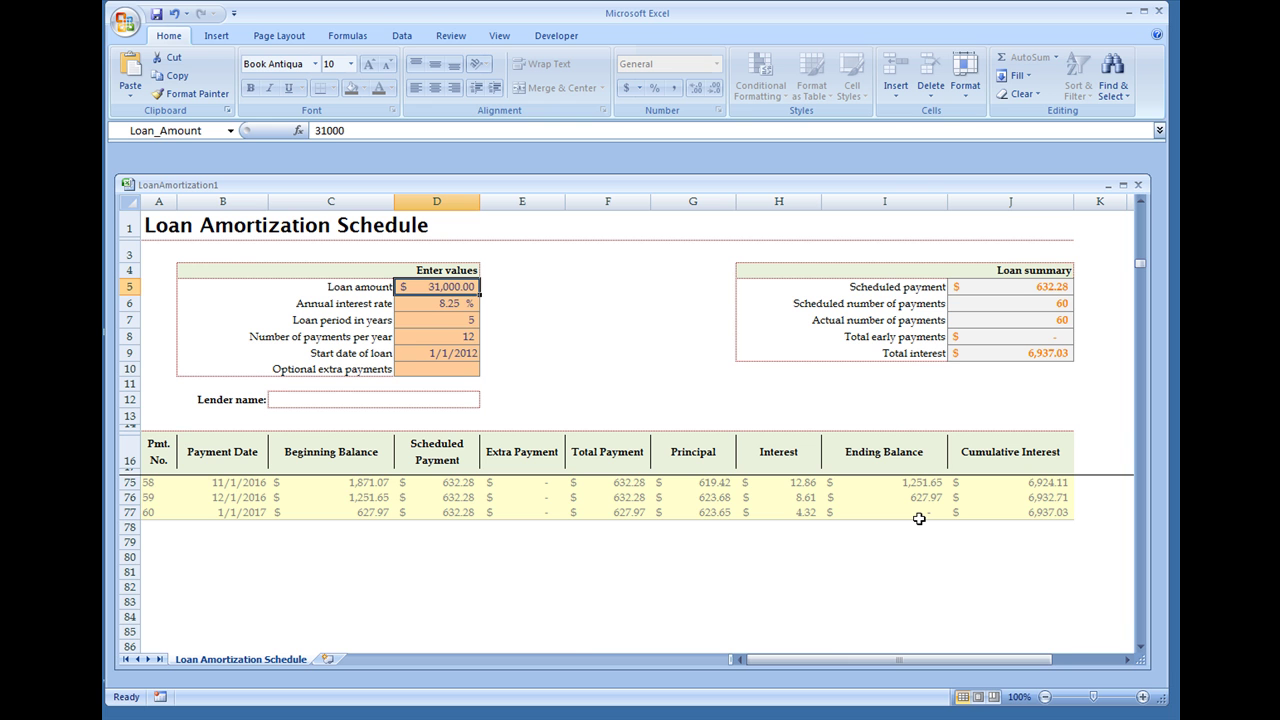
scroll(919, 518, "up", 19)
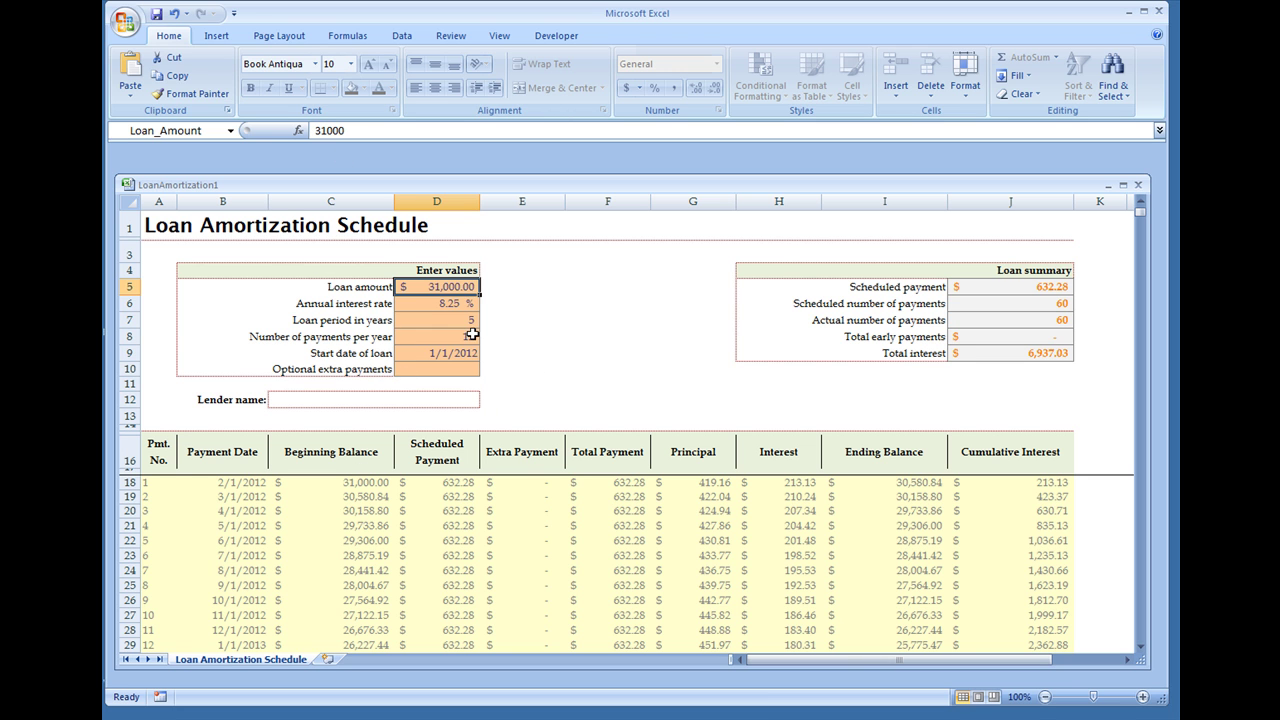
- Select the Lender name cell C12 and show the Review sheet-protection commands
left_click_drag(458, 288, 448, 366)
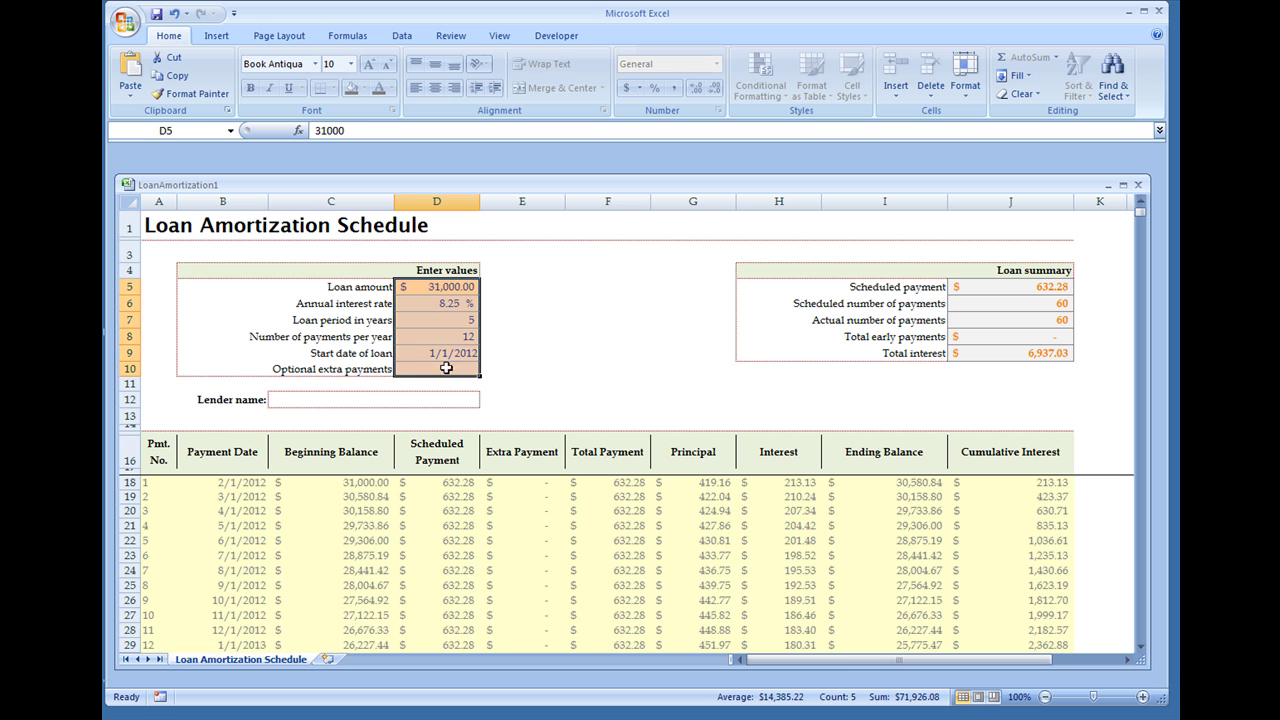
left_click(352, 400)
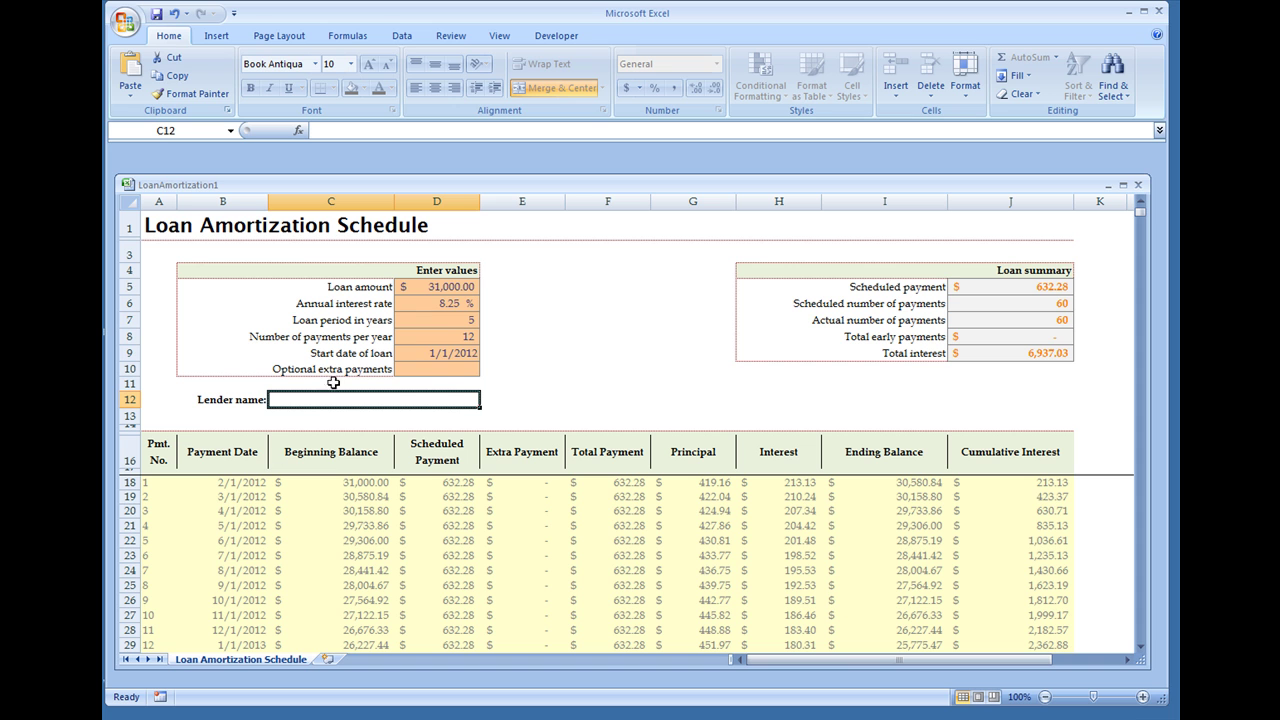
left_click(440, 34)
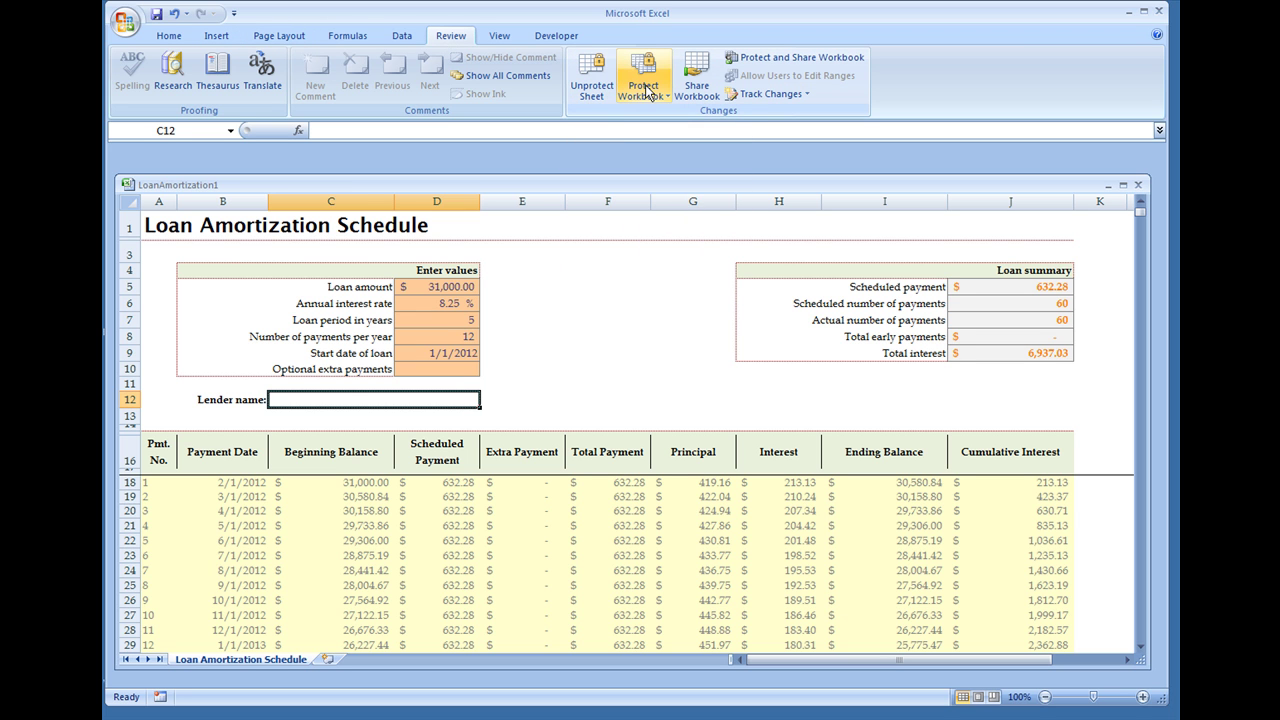
- Unprotect the sheet and inspect the Payment Date, Beginning Balance and Scheduled Payment formulas in row 22
left_click(593, 90)
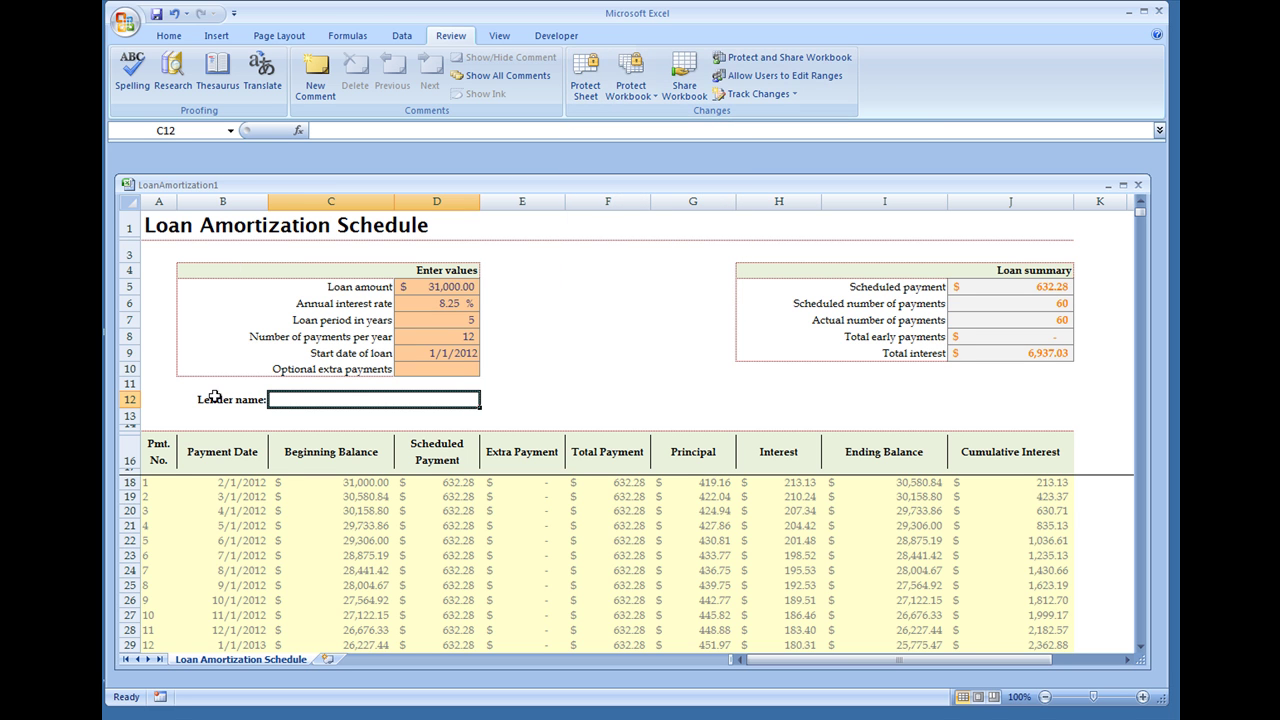
left_click(226, 541)
left_click(362, 548)
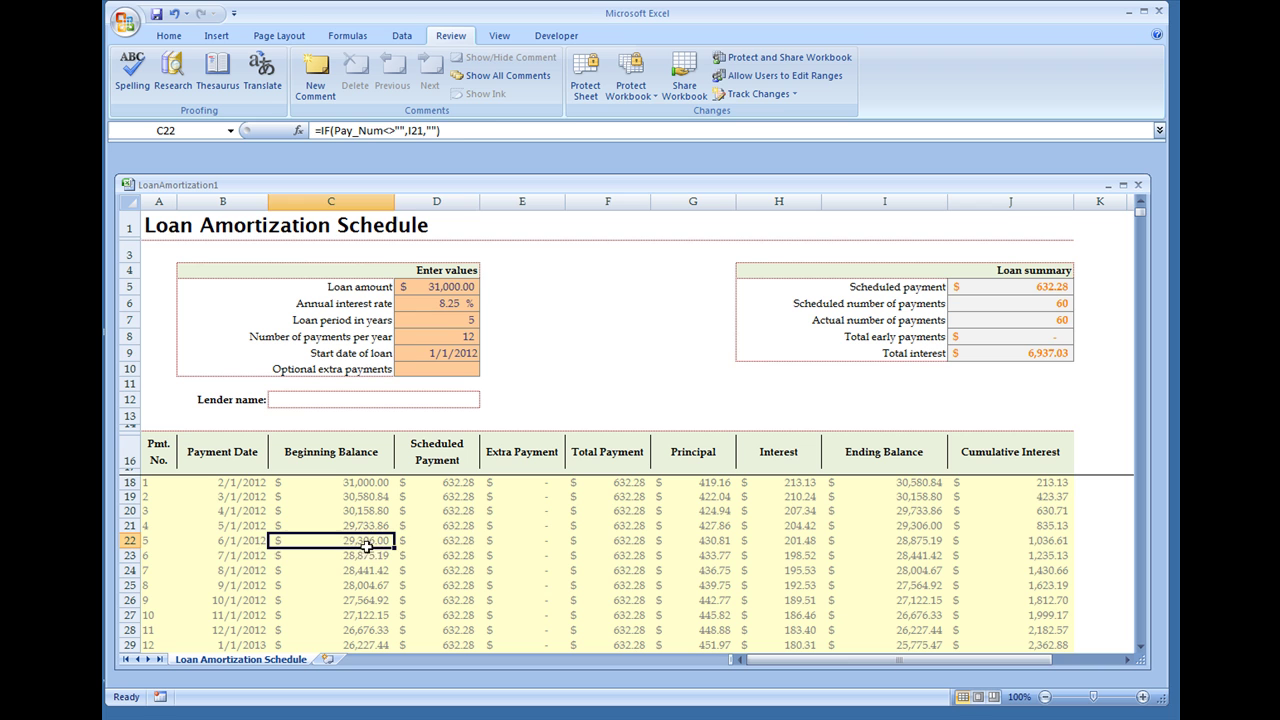
left_click(440, 545)
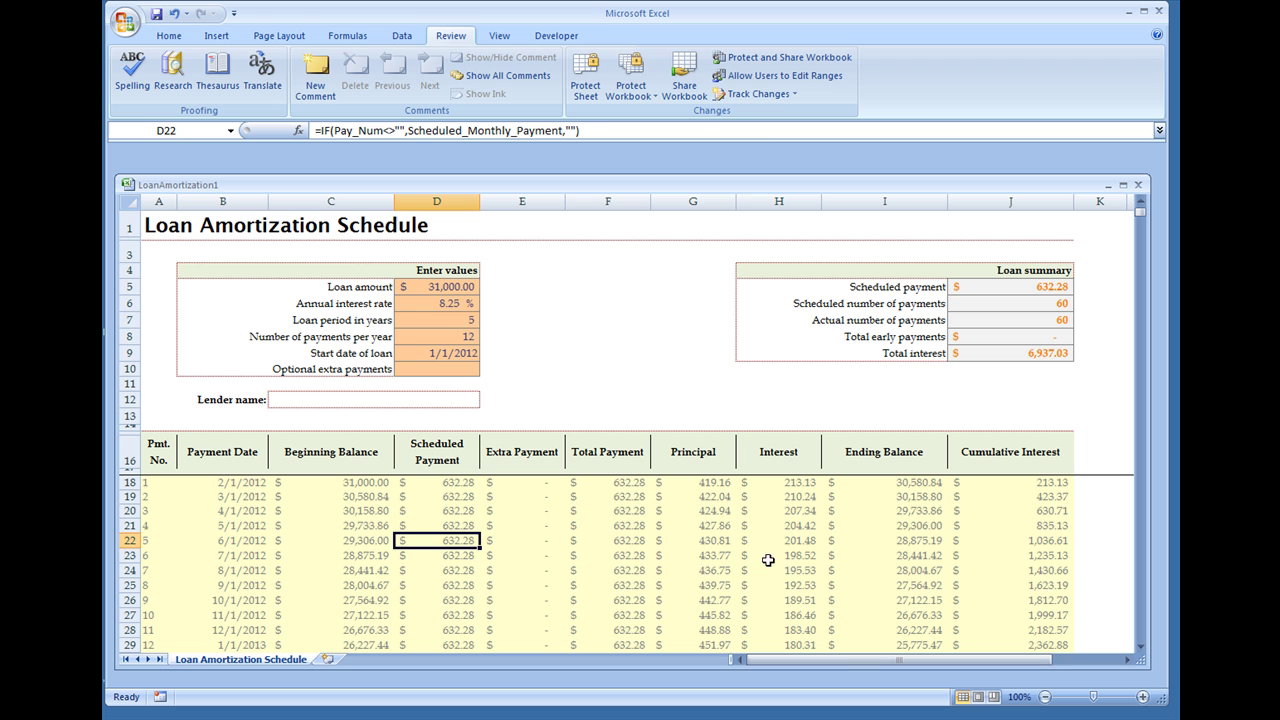
- Read row 18's formulas from Payment Date in B18 across to Cumulative Interest
left_click(212, 484)
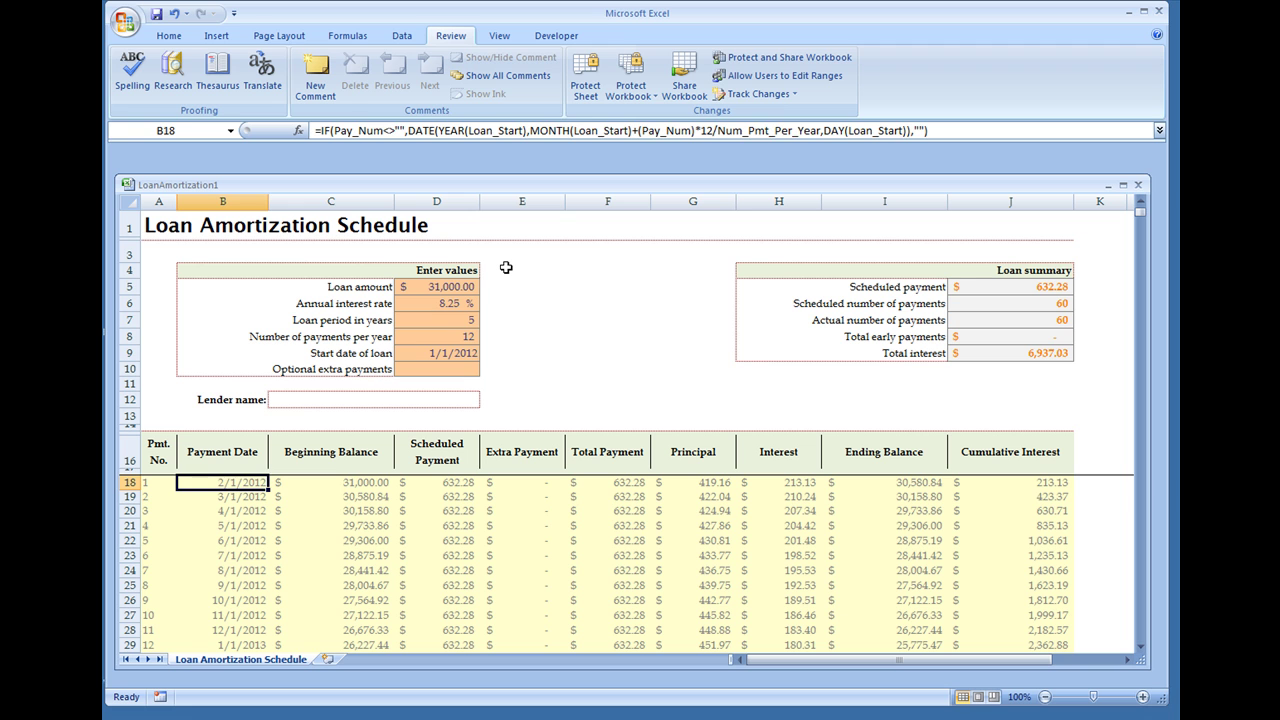
key("Right")
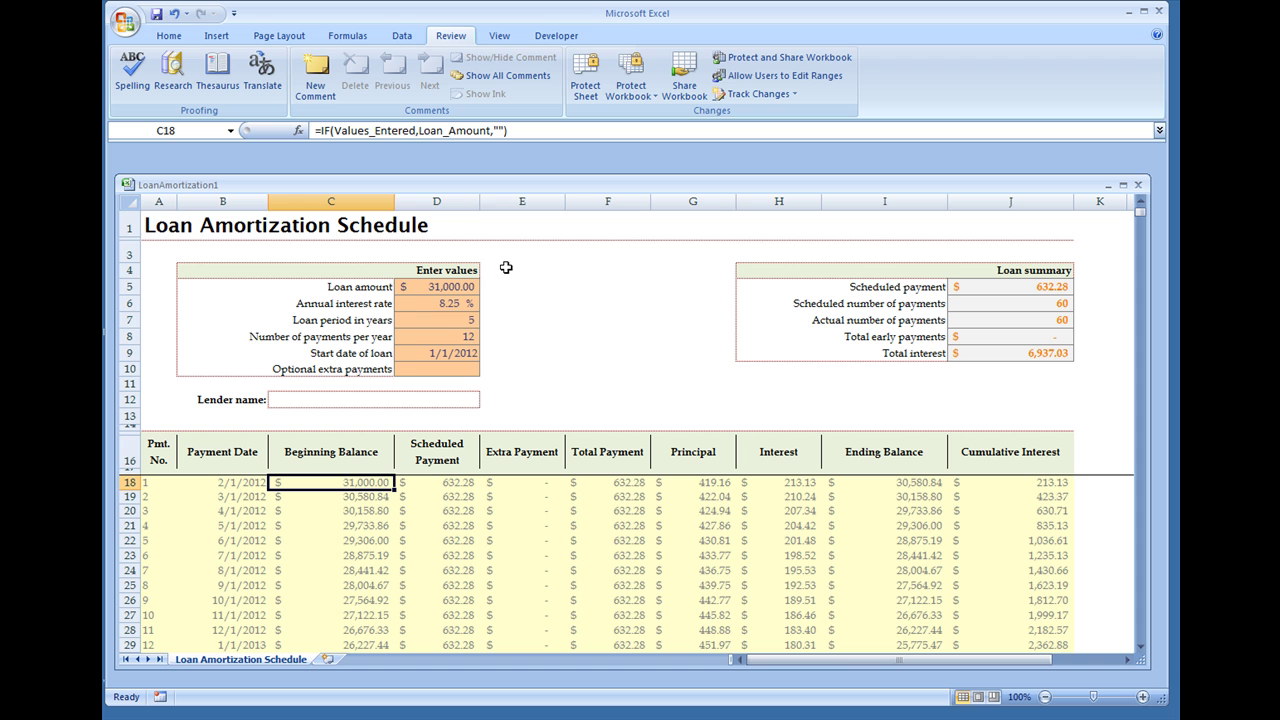
key("Right")
key("Right")
key("Right")
key("Right")
key("Right")
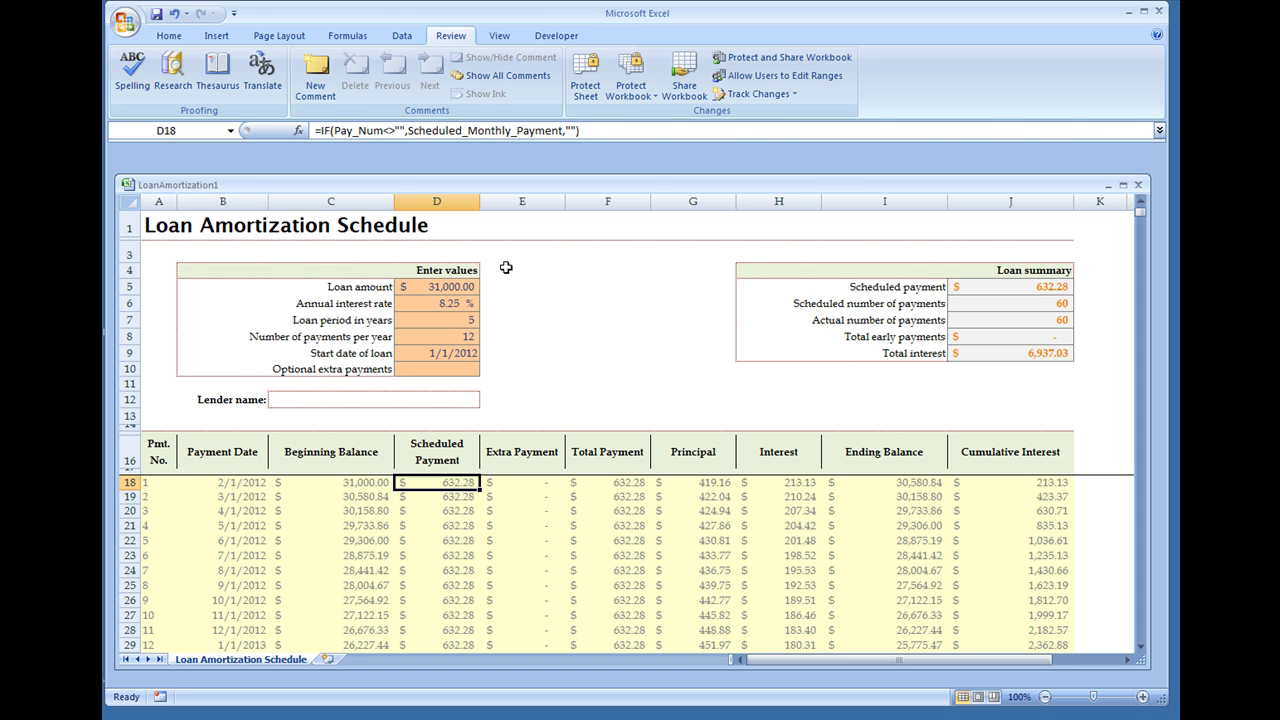
key("Right")
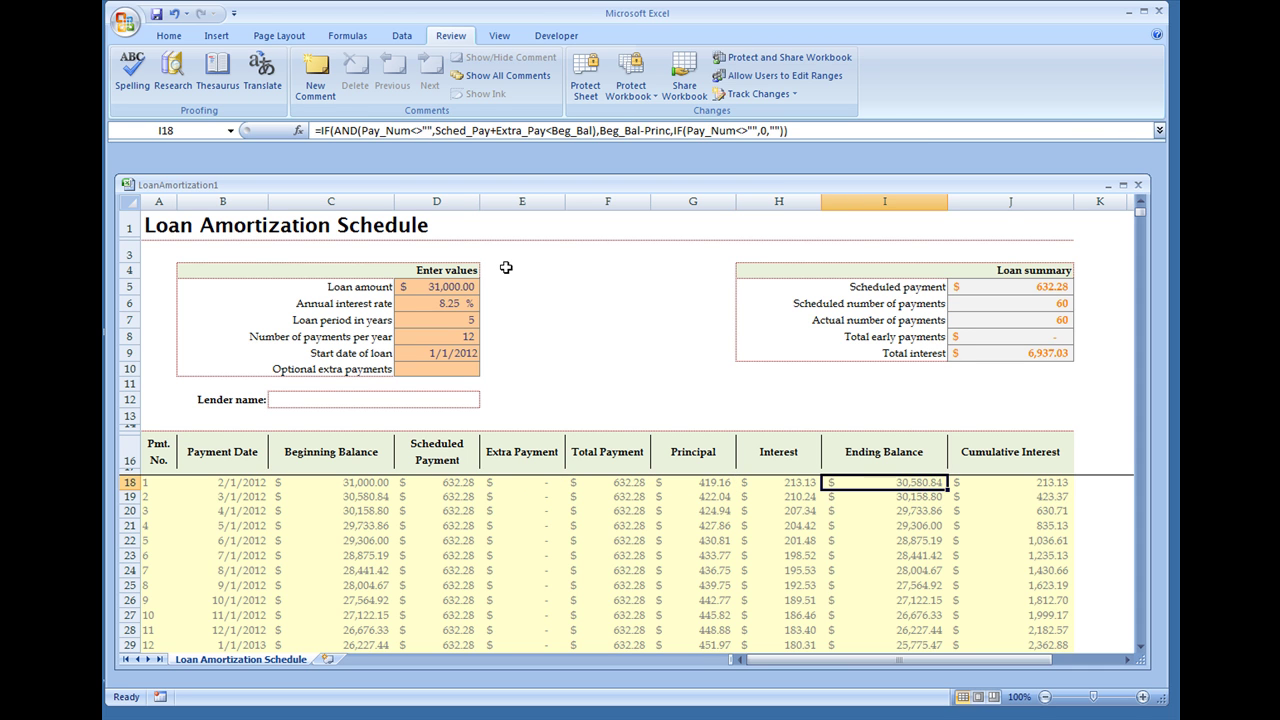
key("Right")
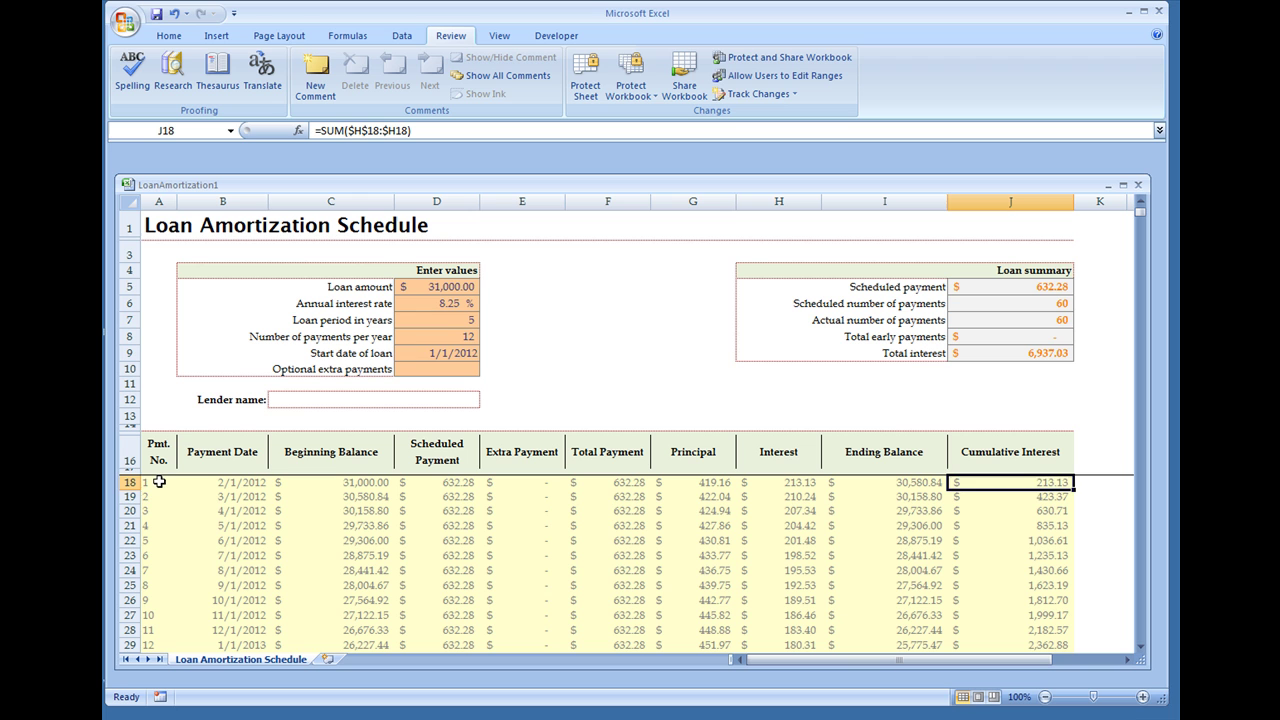
- Inspect the payment-number formulas in A18 and A19 and the B19 payment date formula
left_click_drag(159, 481, 162, 492)
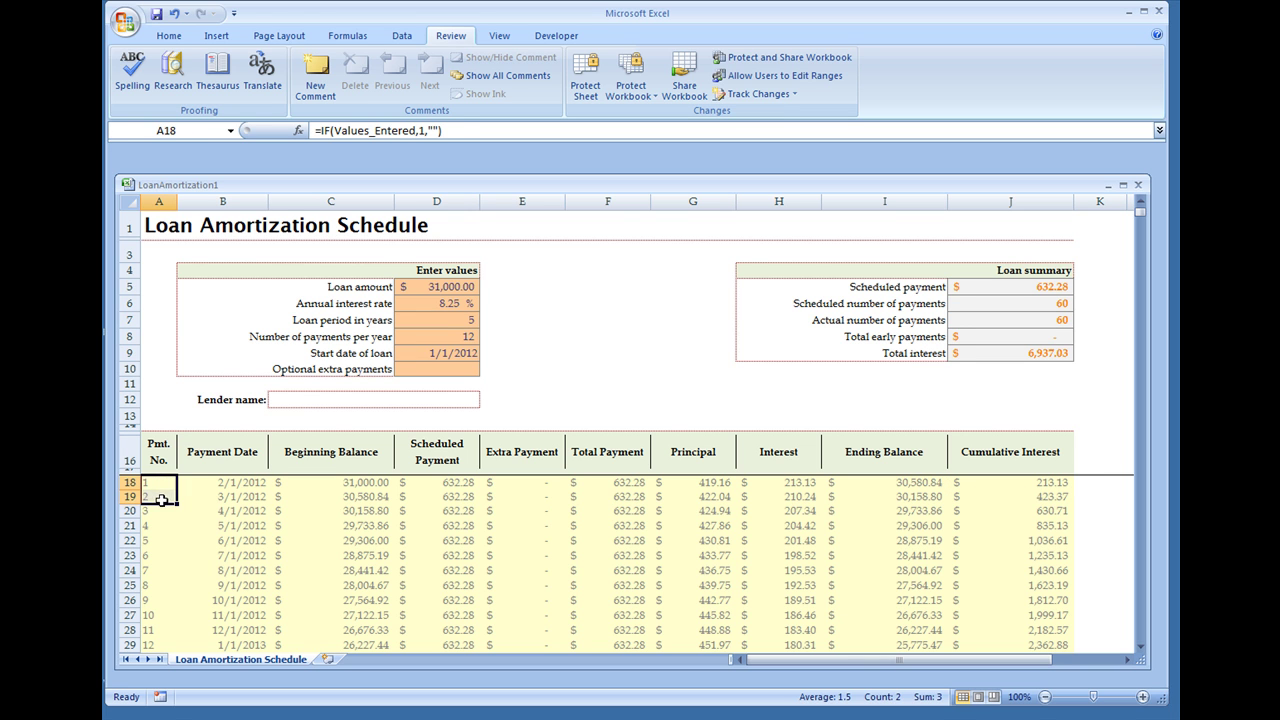
left_click(155, 496)
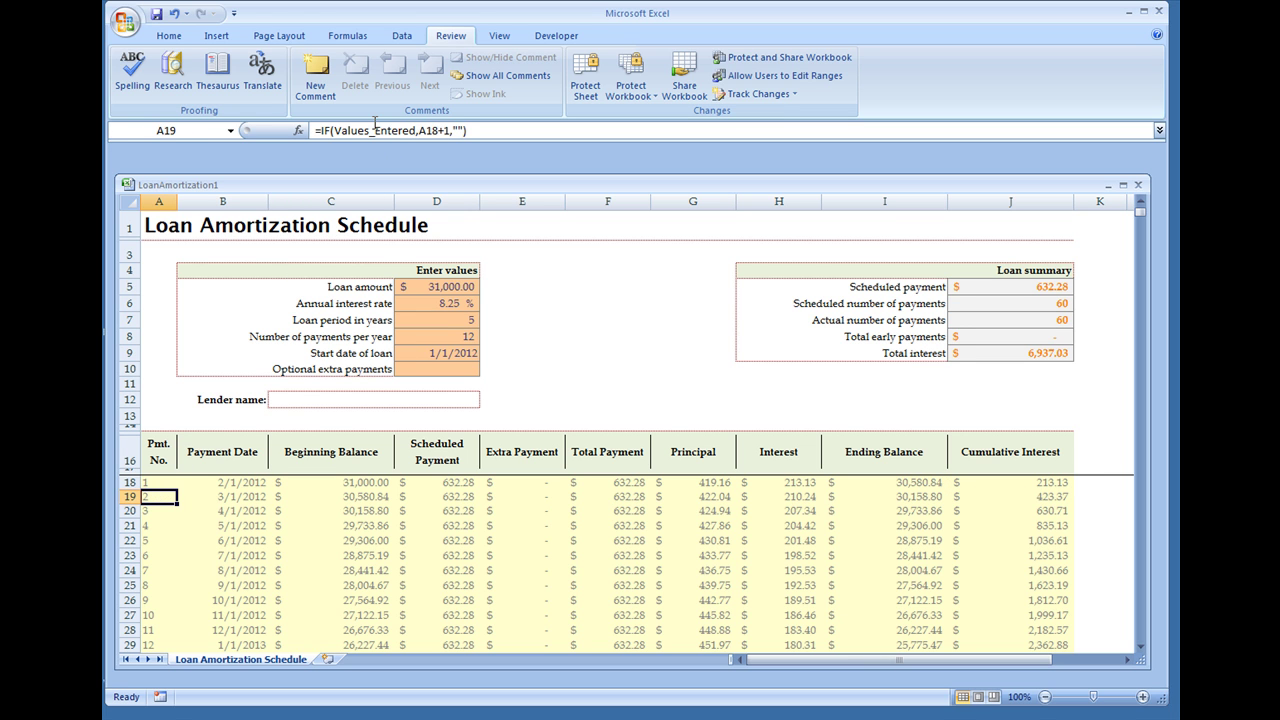
key("Right")
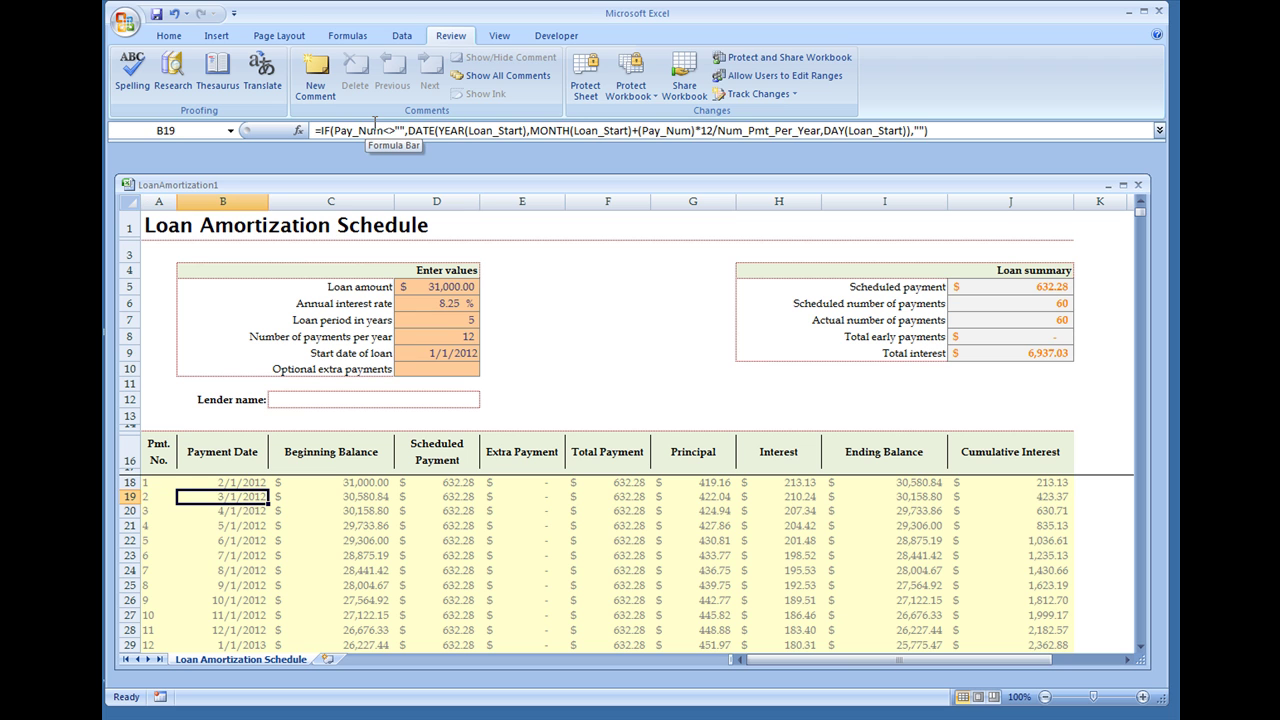
key("Left")
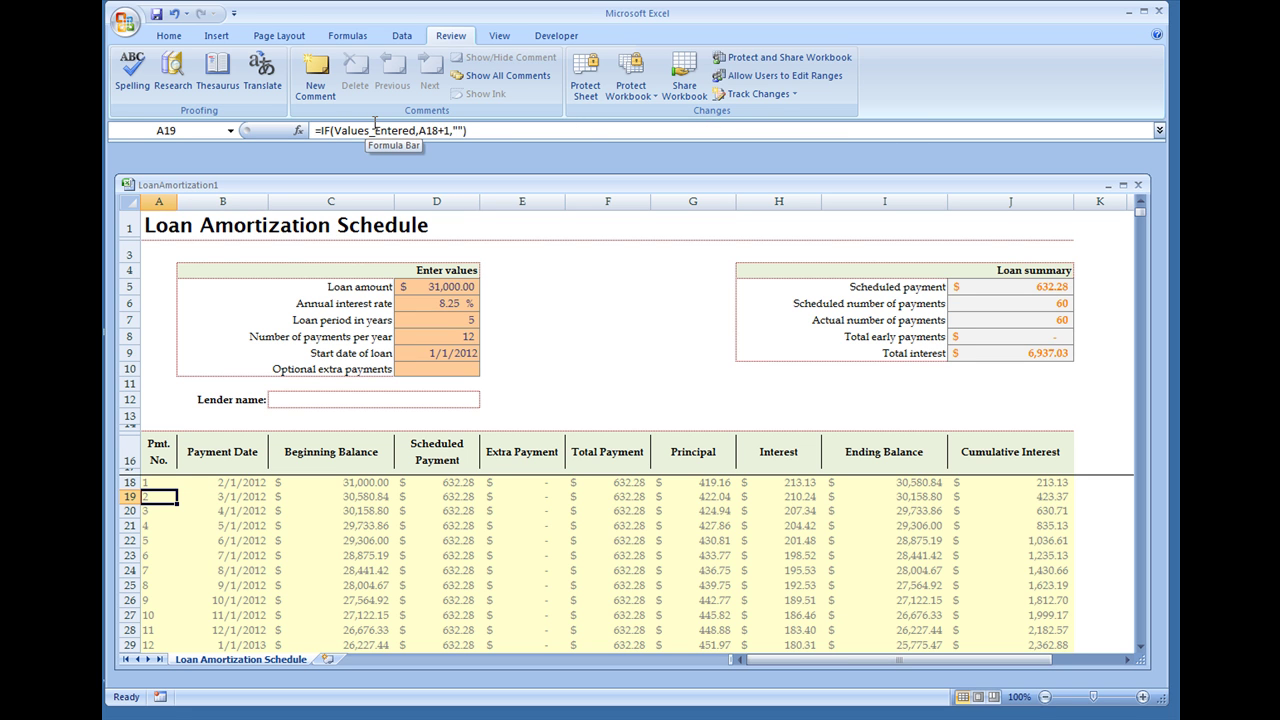
key("Up")
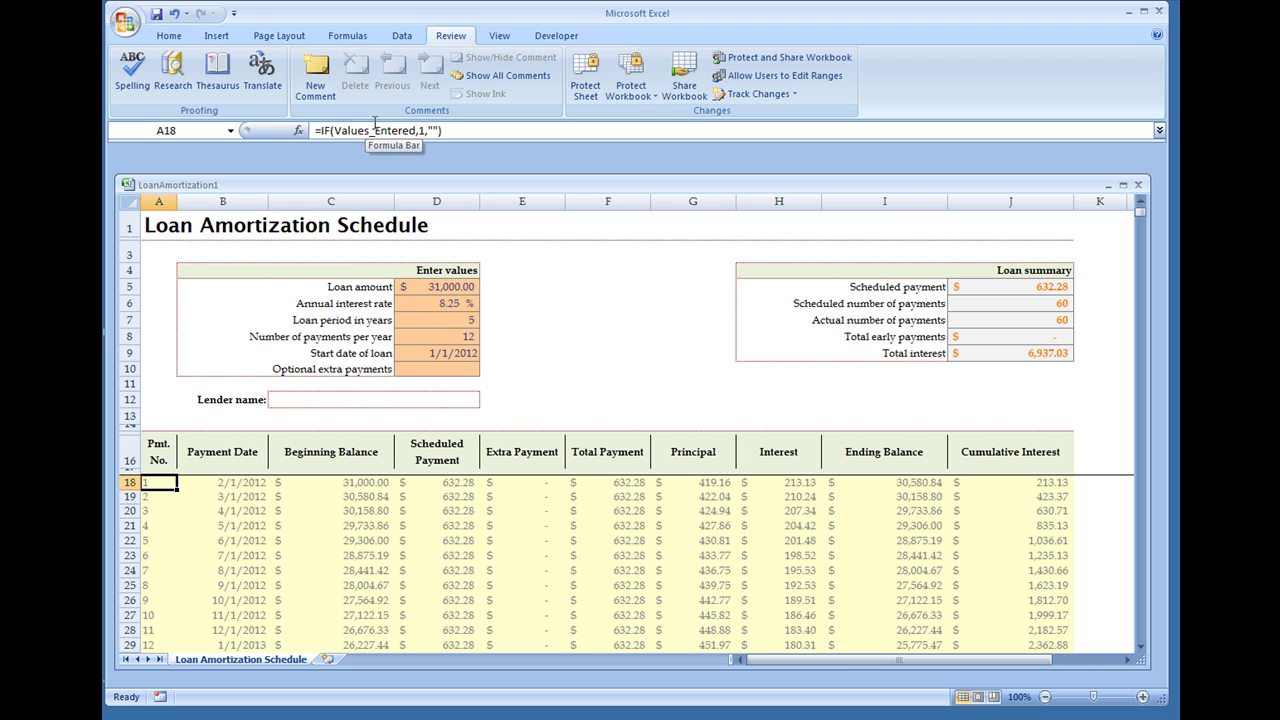
left_click(339, 131)
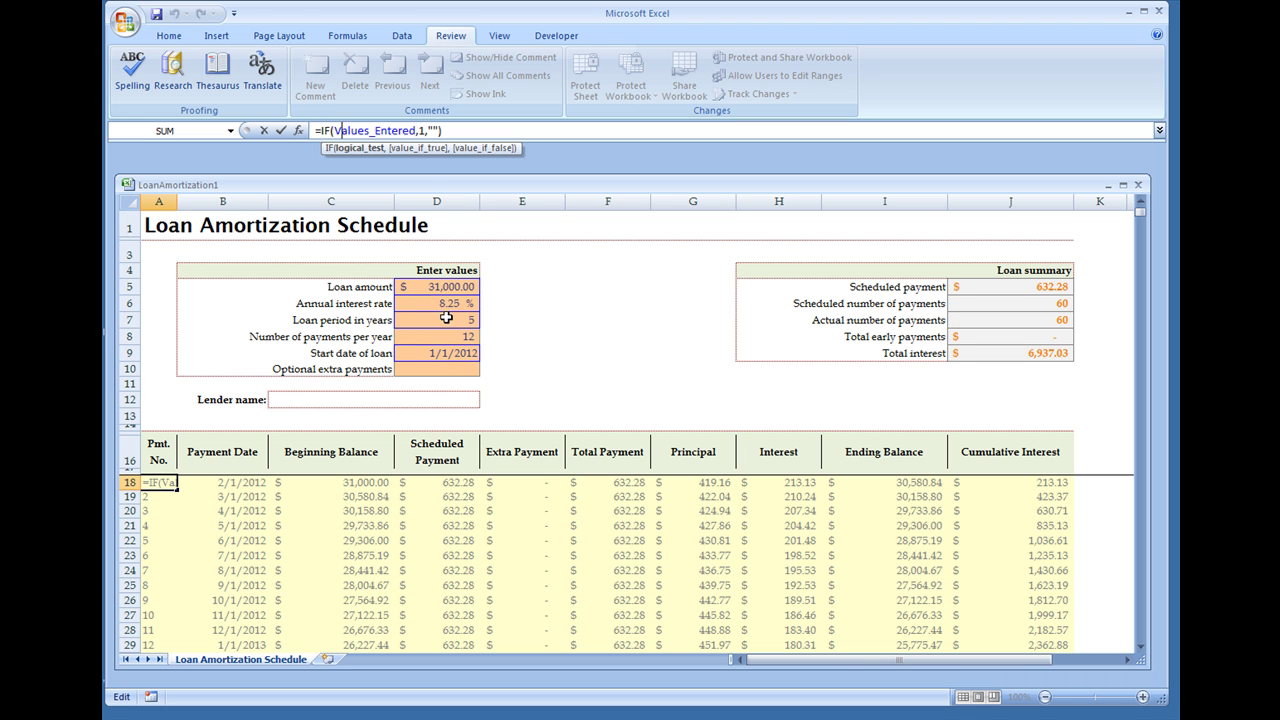
double_click(391, 130)
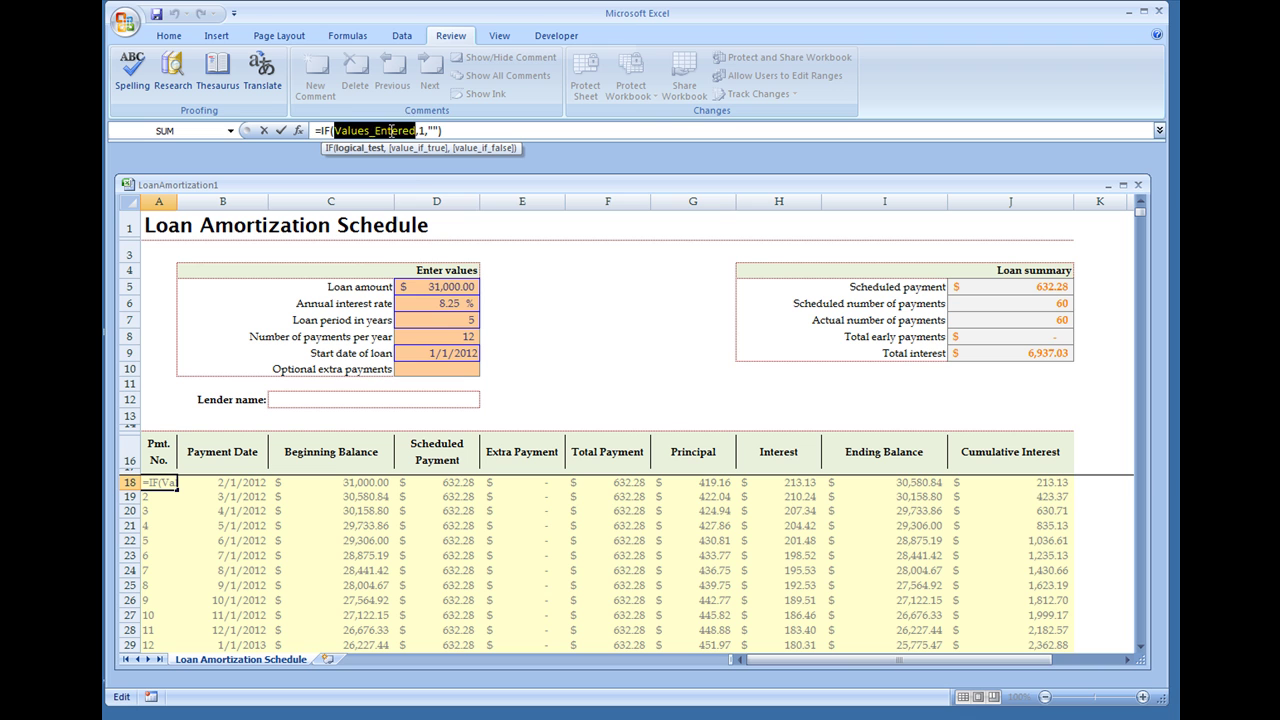
left_click(391, 130)
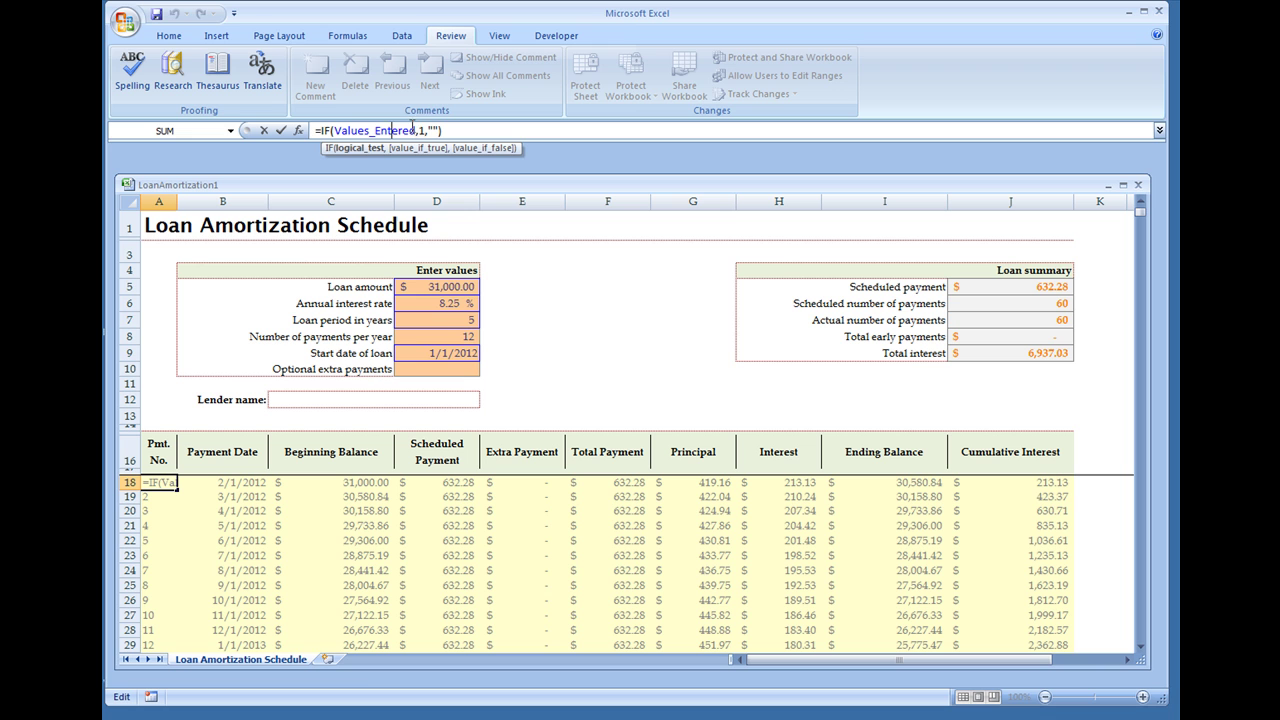
double_click(422, 130)
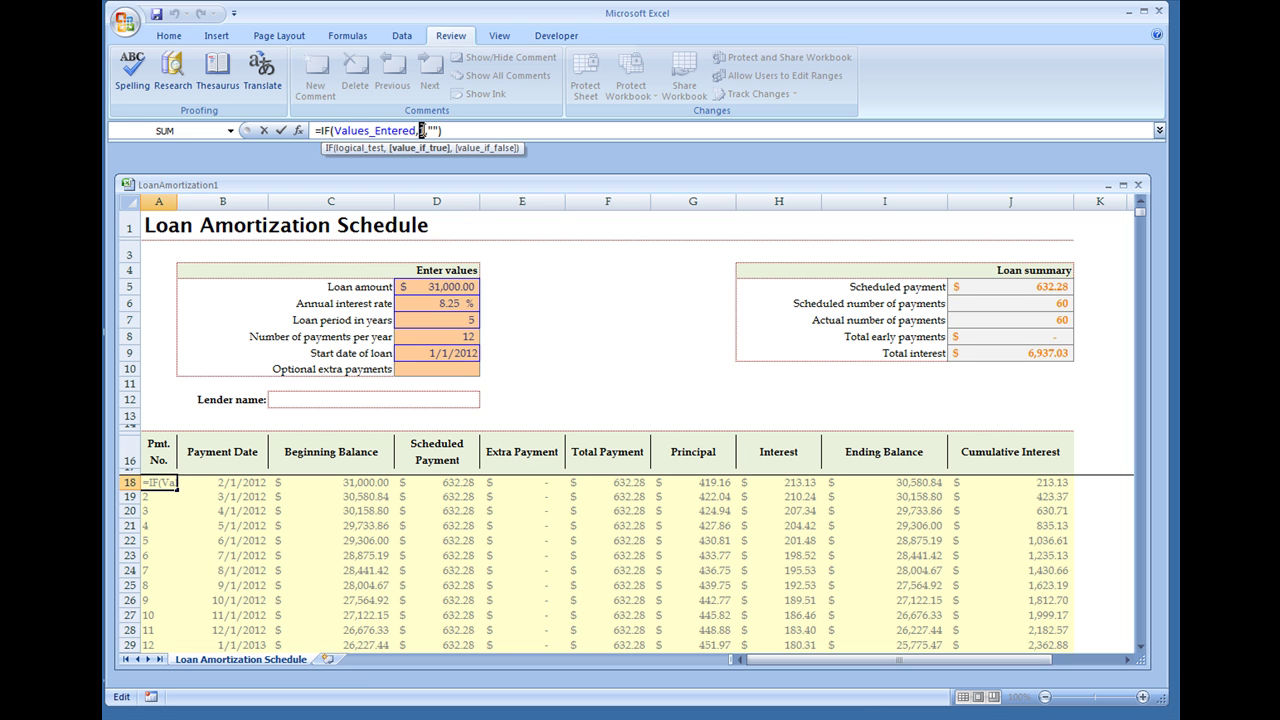
left_click(429, 130)
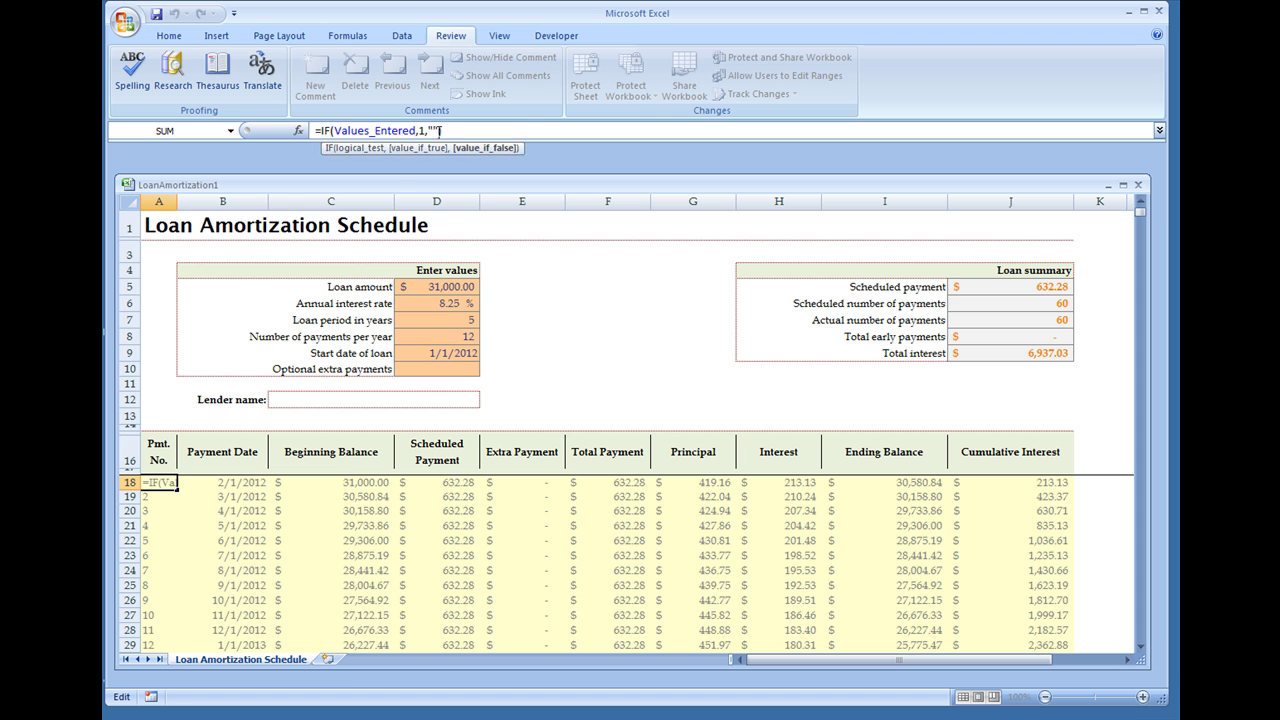
key("Return")
left_click(441, 355)
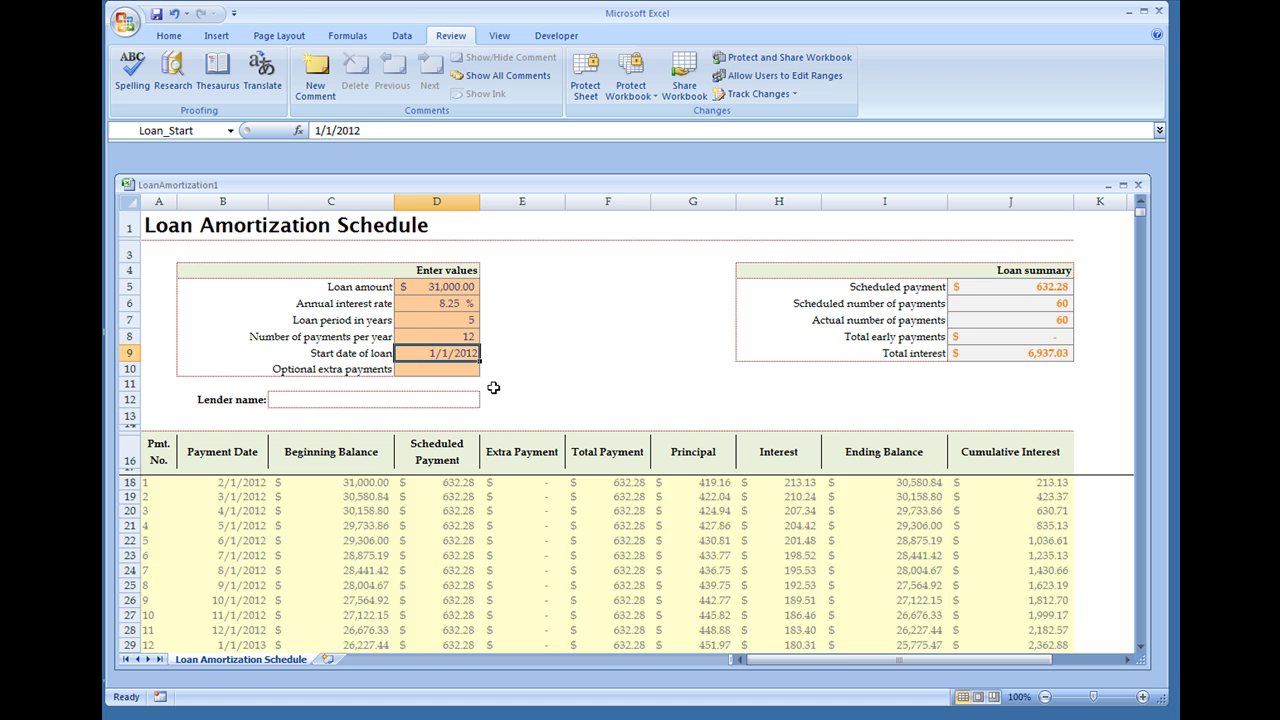
- Clear the D9 start date, re-enter 1/1/2012, and check the A18 payment-number formula
key("Delete")
key("Up")
key("Down")
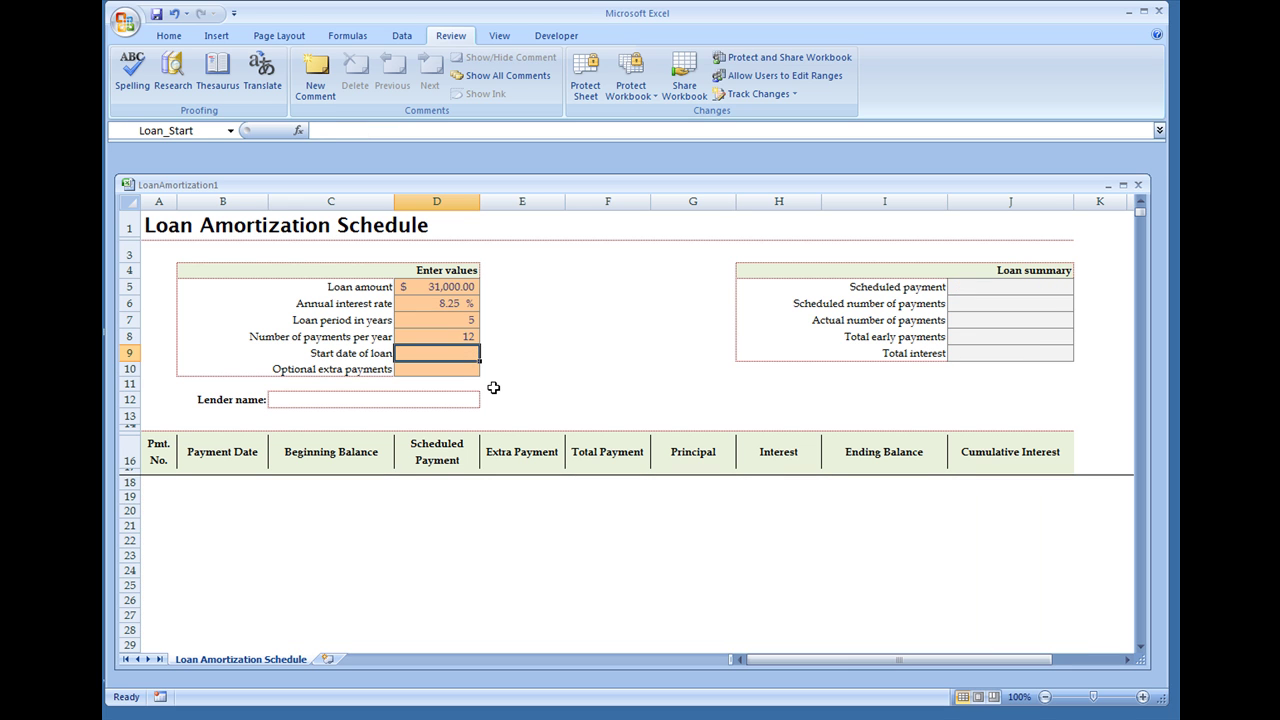
left_click(160, 486)
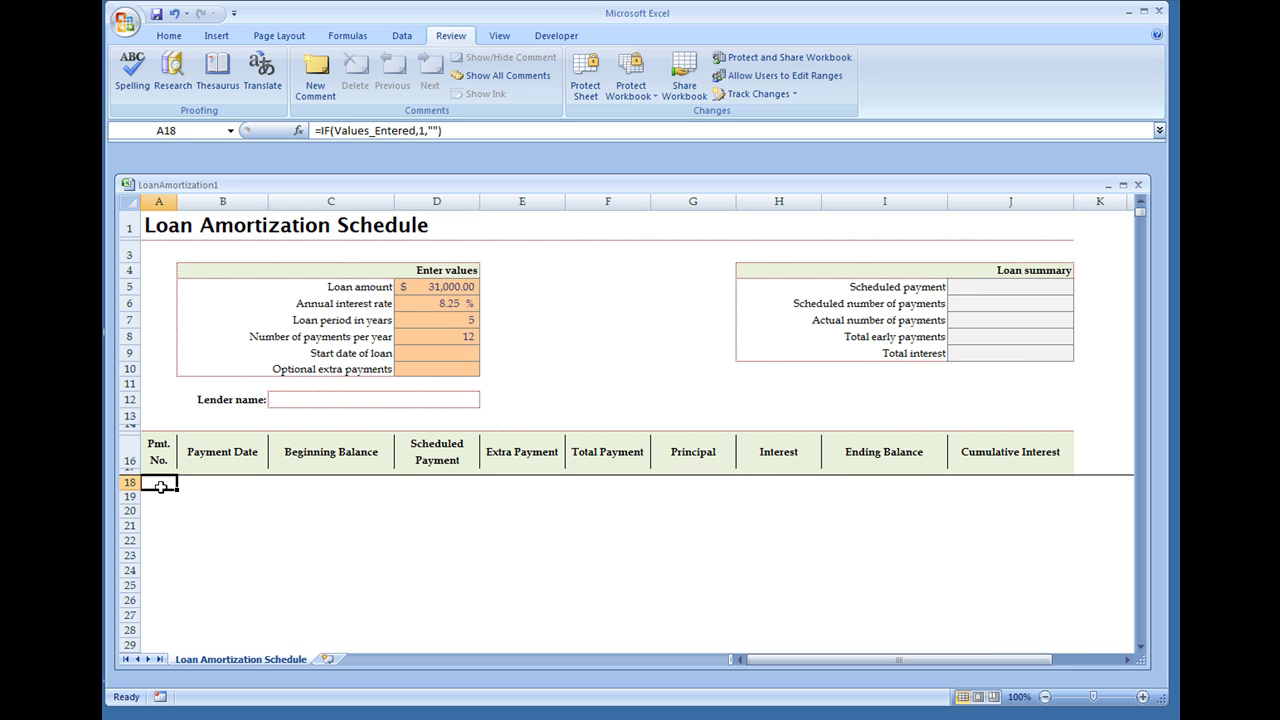
left_click(463, 354)
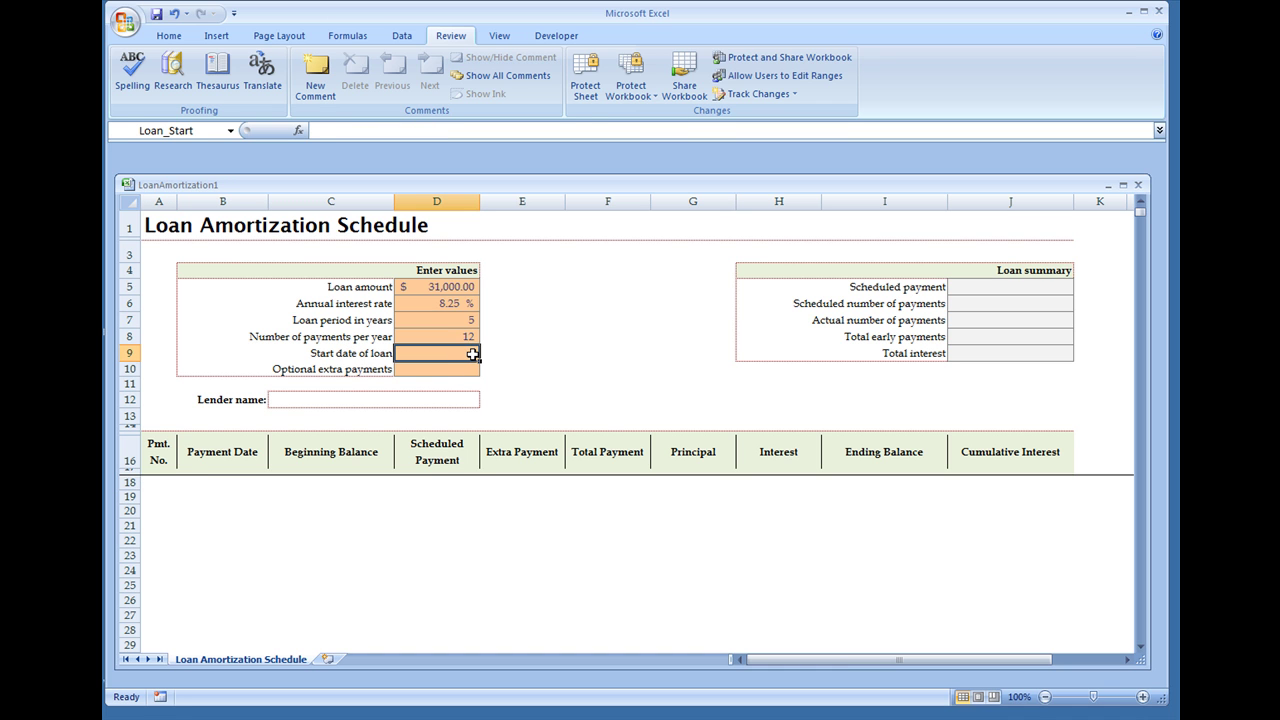
type("1/1/2")
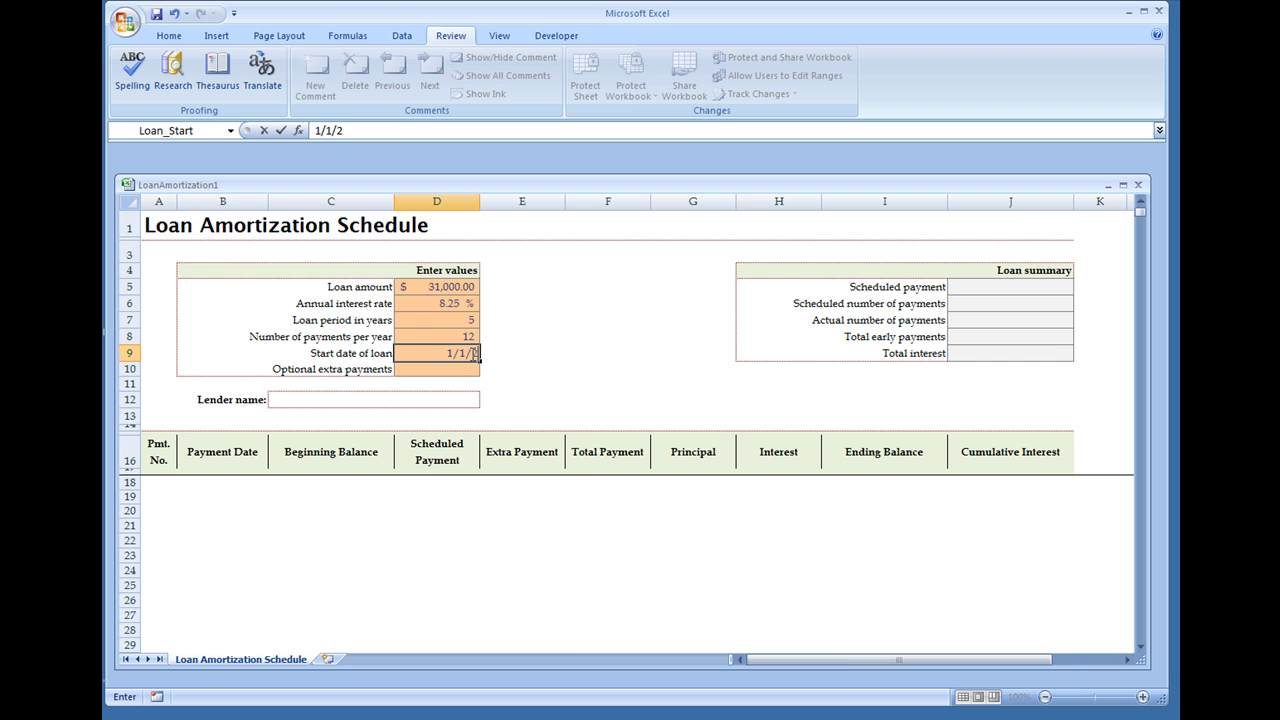
type("012")
key("Return")
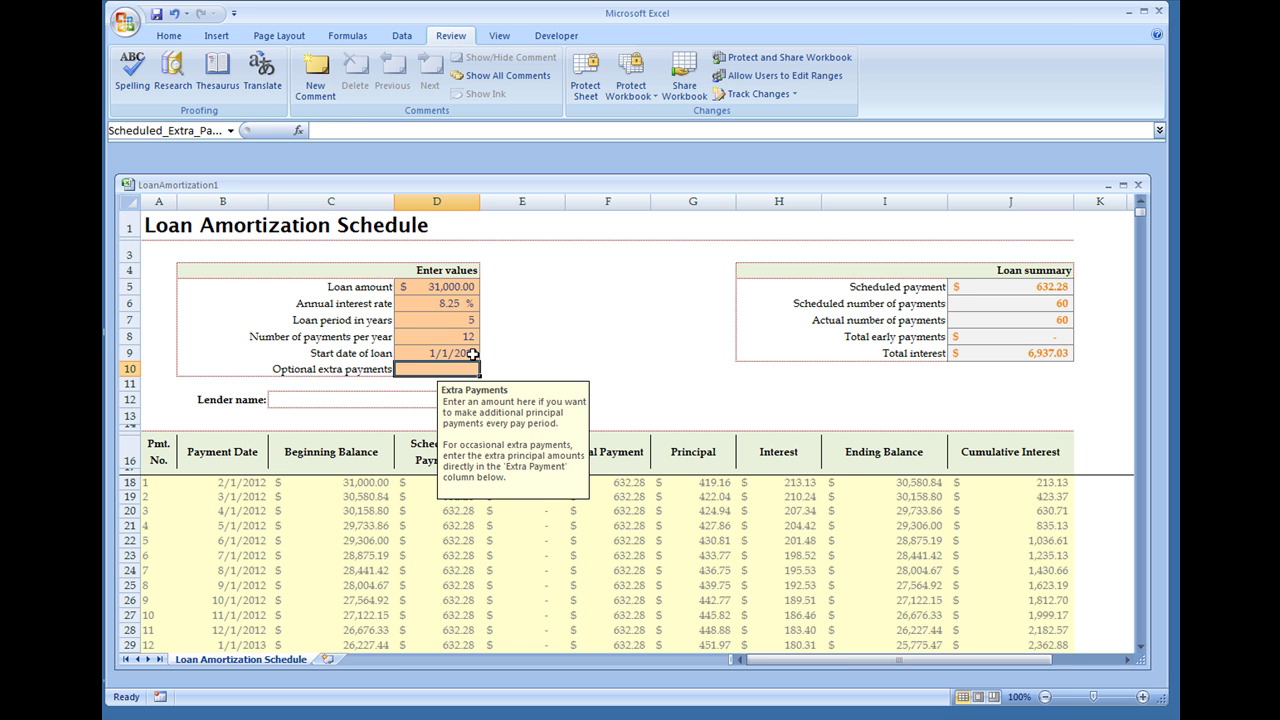
left_click(159, 483)
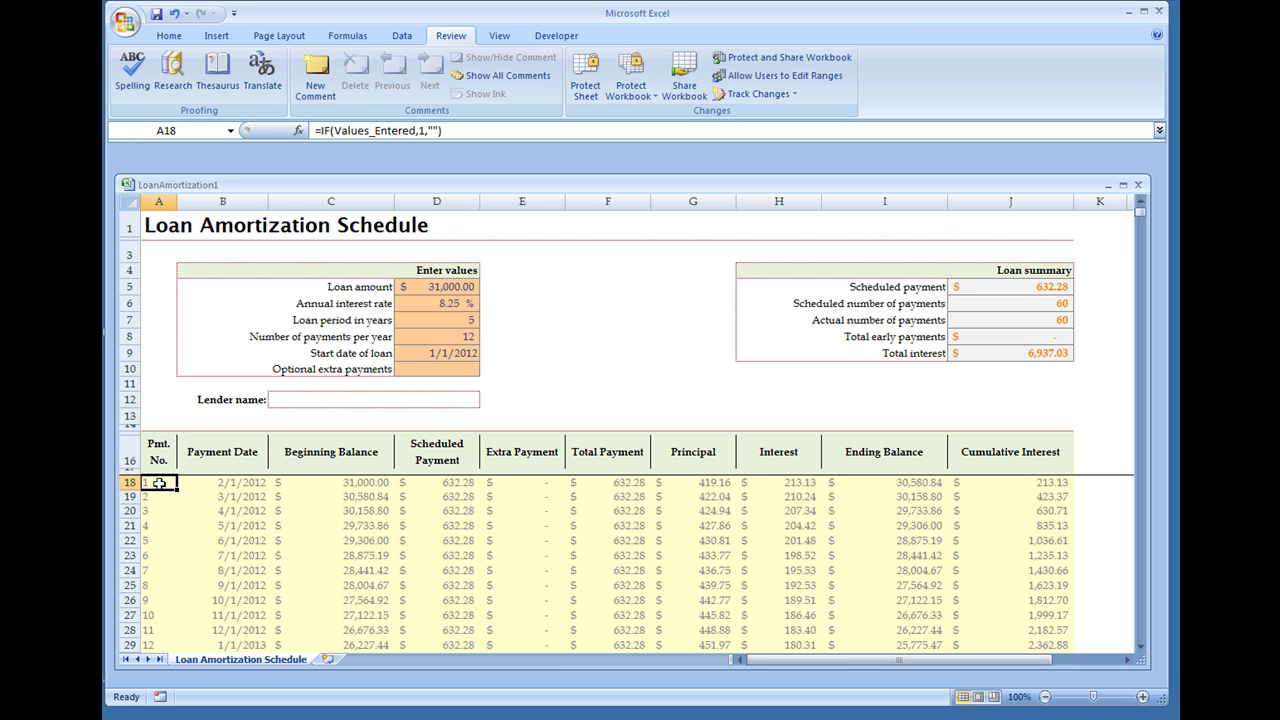
key("Down")
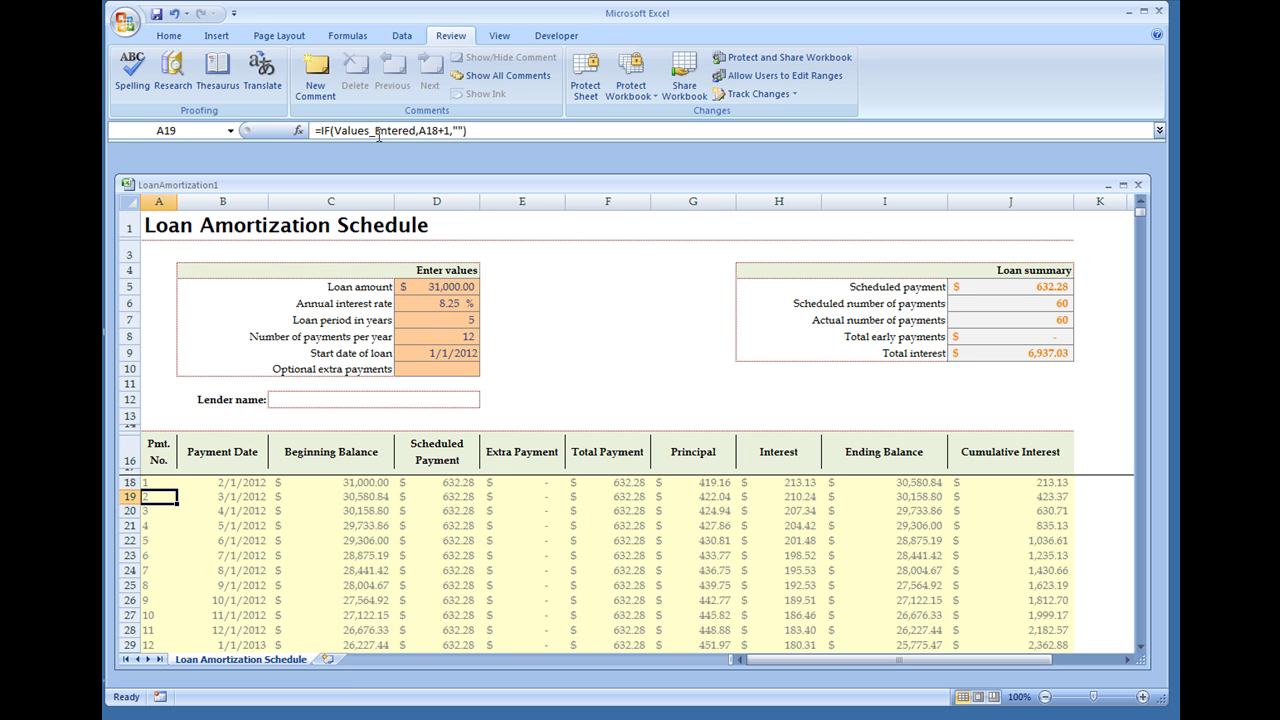
left_click(152, 483)
left_click(153, 497)
key("Down")
key("Down")
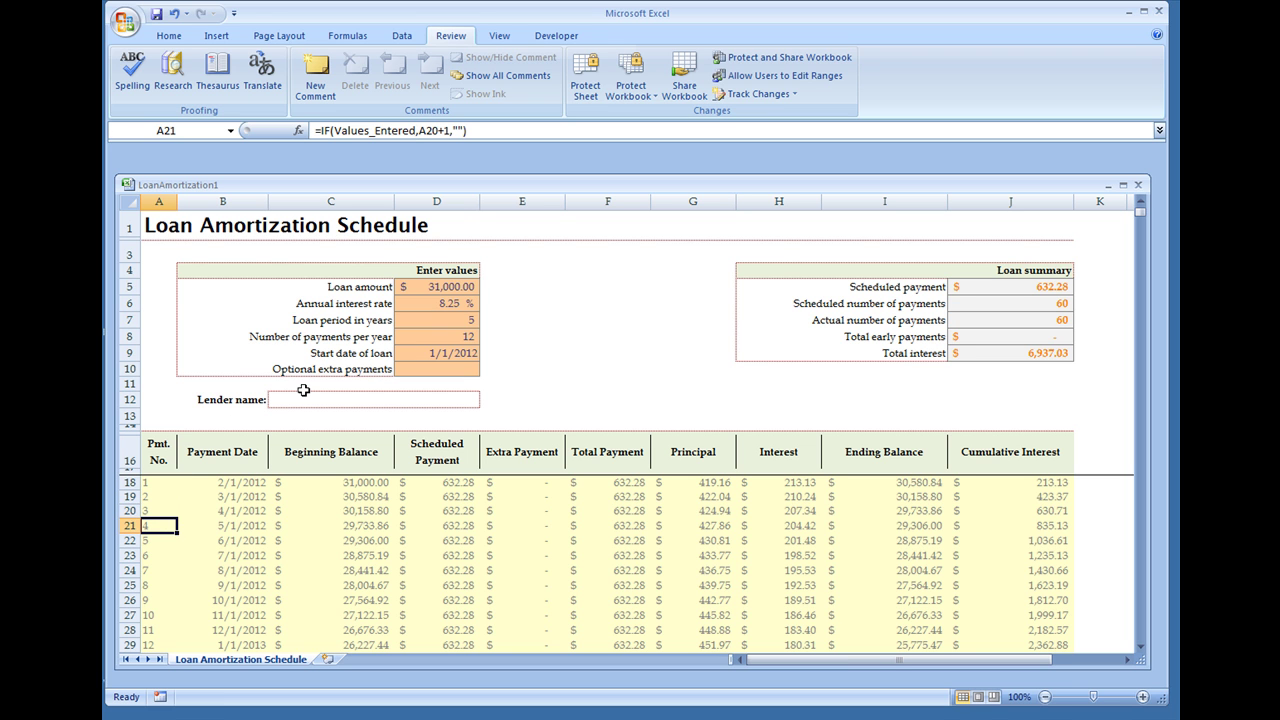
key("Down")
key("Down")
key("Down")
key("Down")
key("Down")
key("Down")
key("Down")
key("Down")
key("Down")
key("Down")
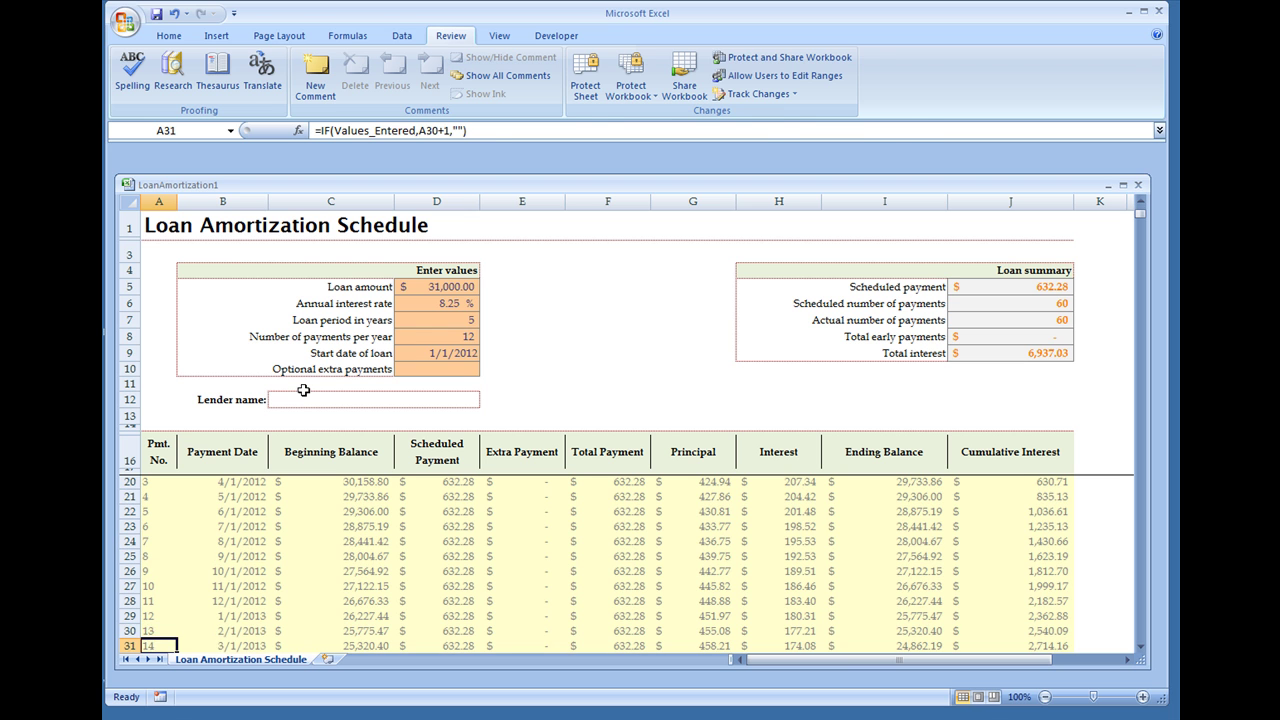
key("Right")
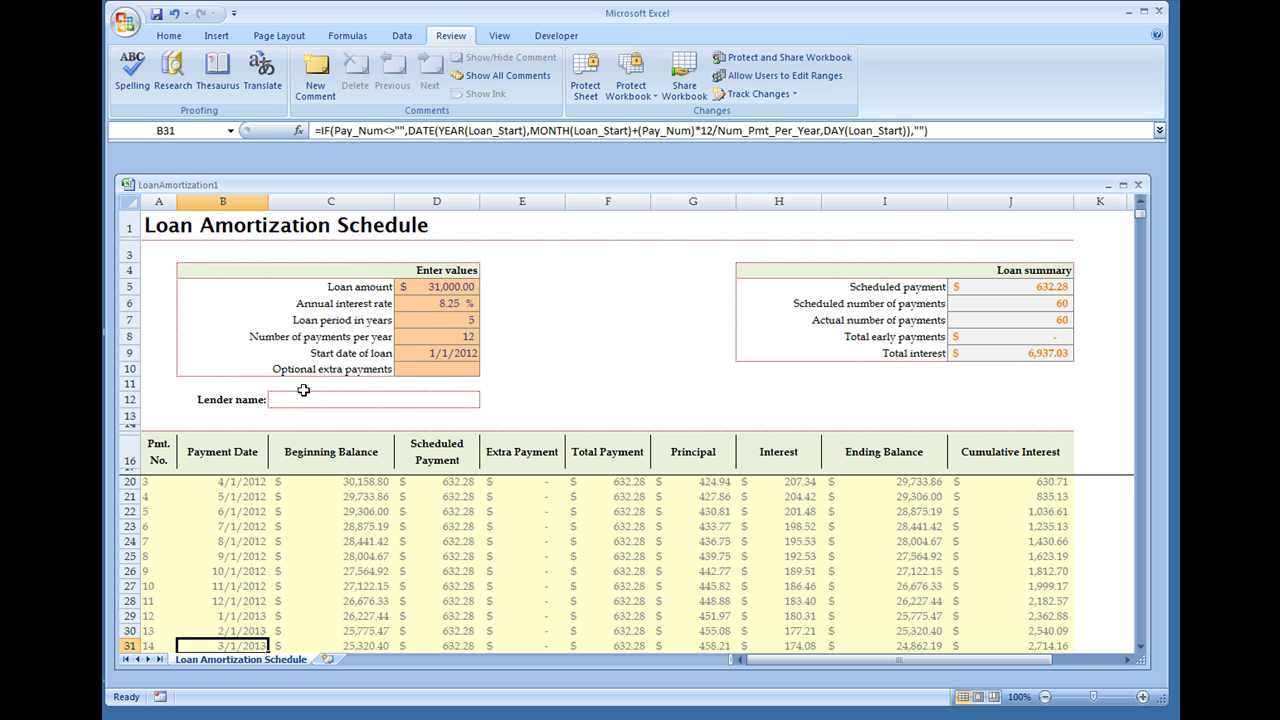
key("Up")
key("Up")
key("Up")
key("Up")
key("Right")
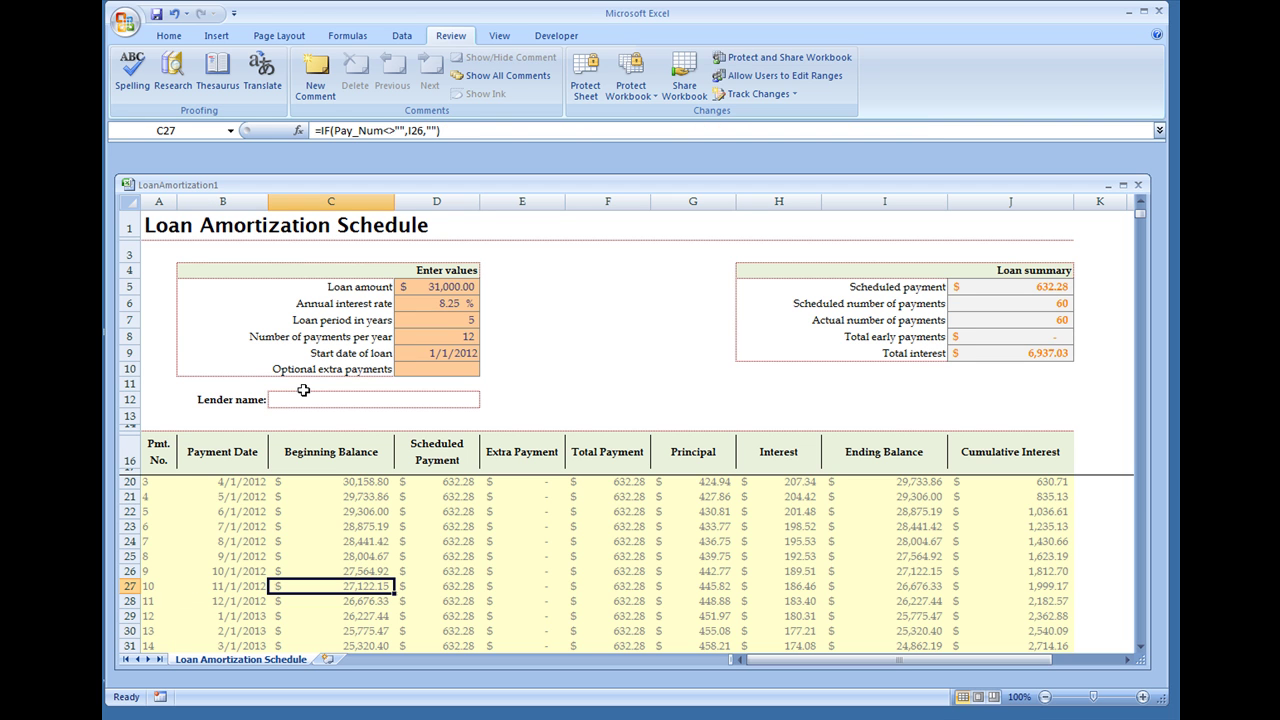
key("Right")
key("Left")
key("Up")
key("Up")
key("Up")
key("Up")
key("Up")
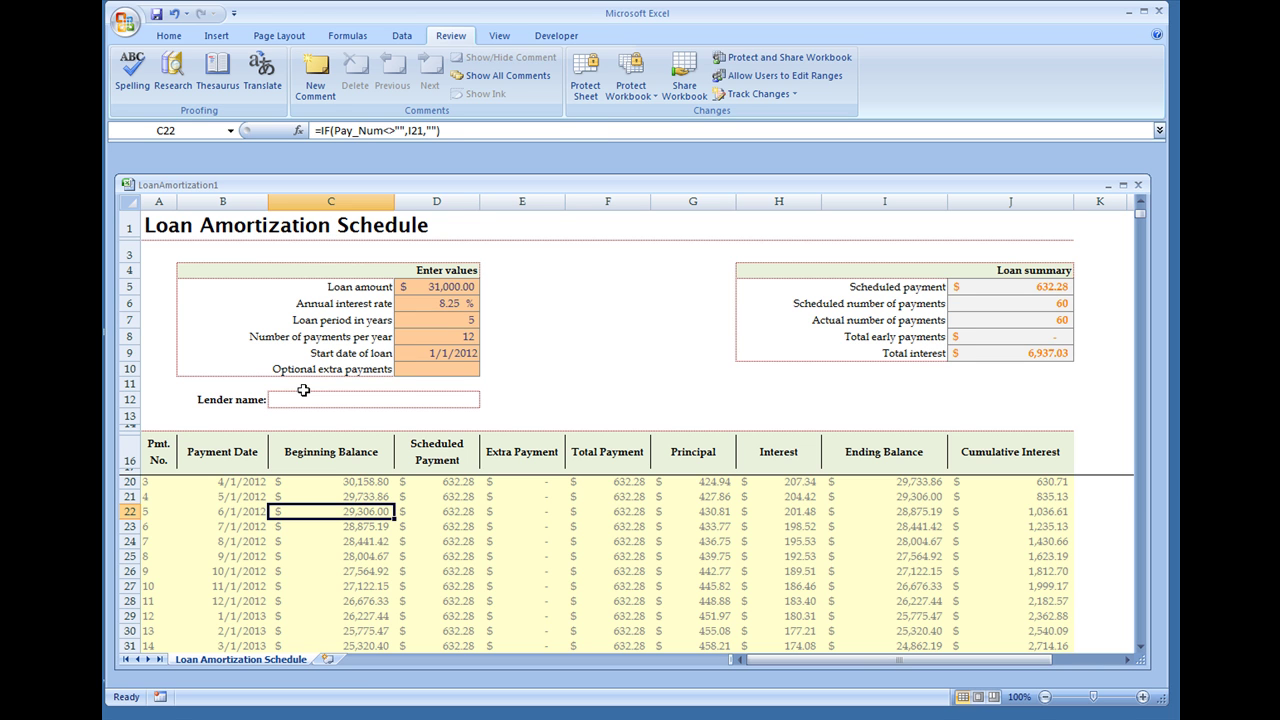
key("Right")
key("Right")
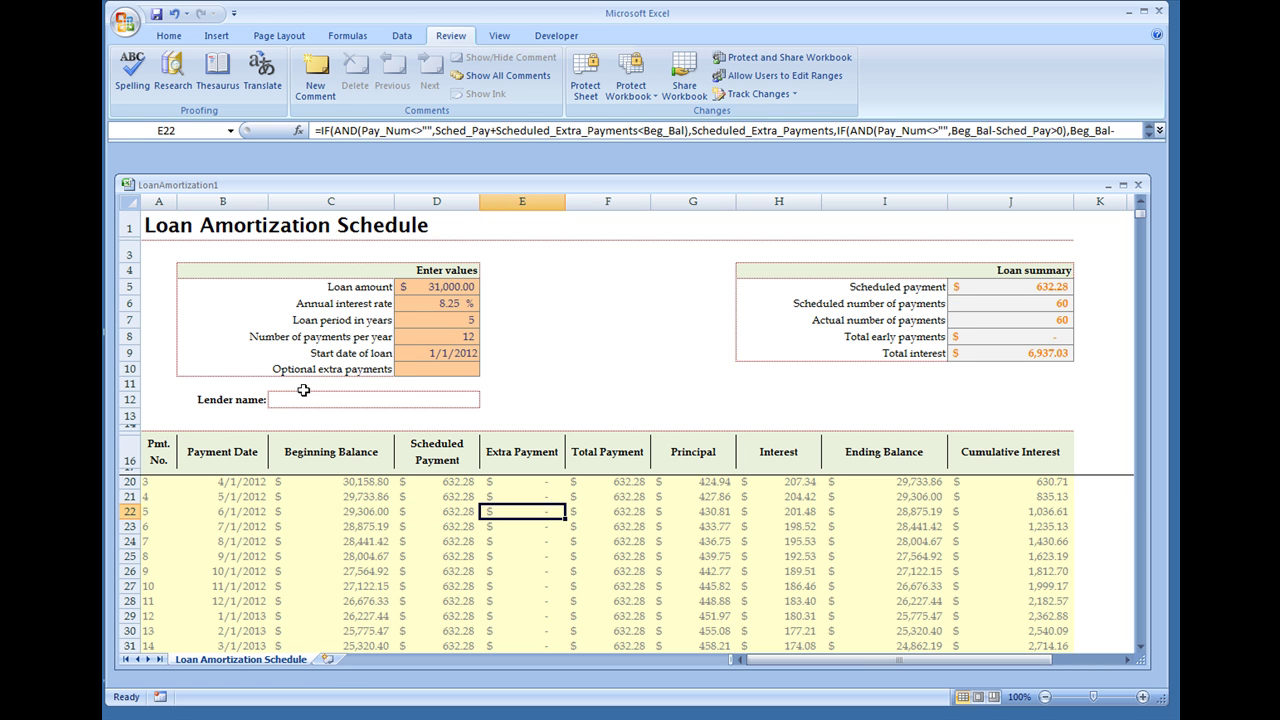
key("Right")
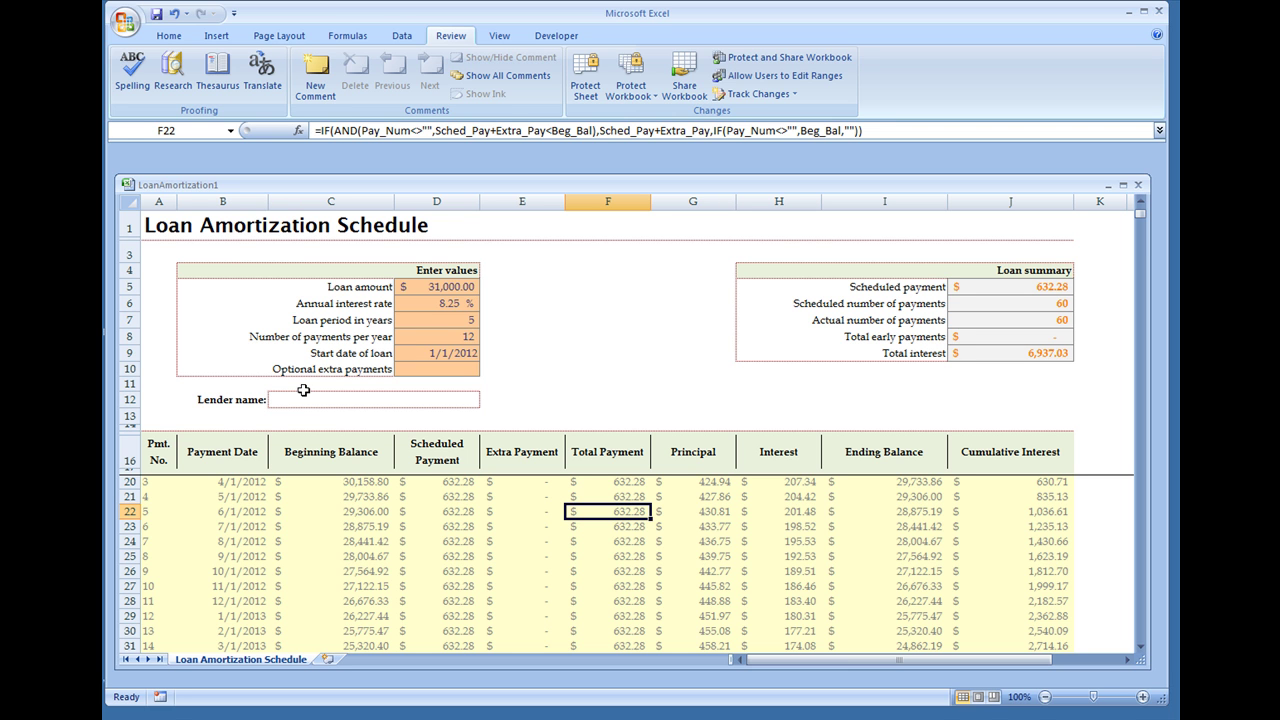
key("Down")
key("Down")
key("Down")
key("Down")
key("Down")
key("Down")
key("Down")
key("Down")
key("Down")
key("Down")
key("Down")
key("Down")
key("Down")
key("Down")
key("Down")
key("Down")
key("Down")
key("Down")
key("Down")
key("Down")
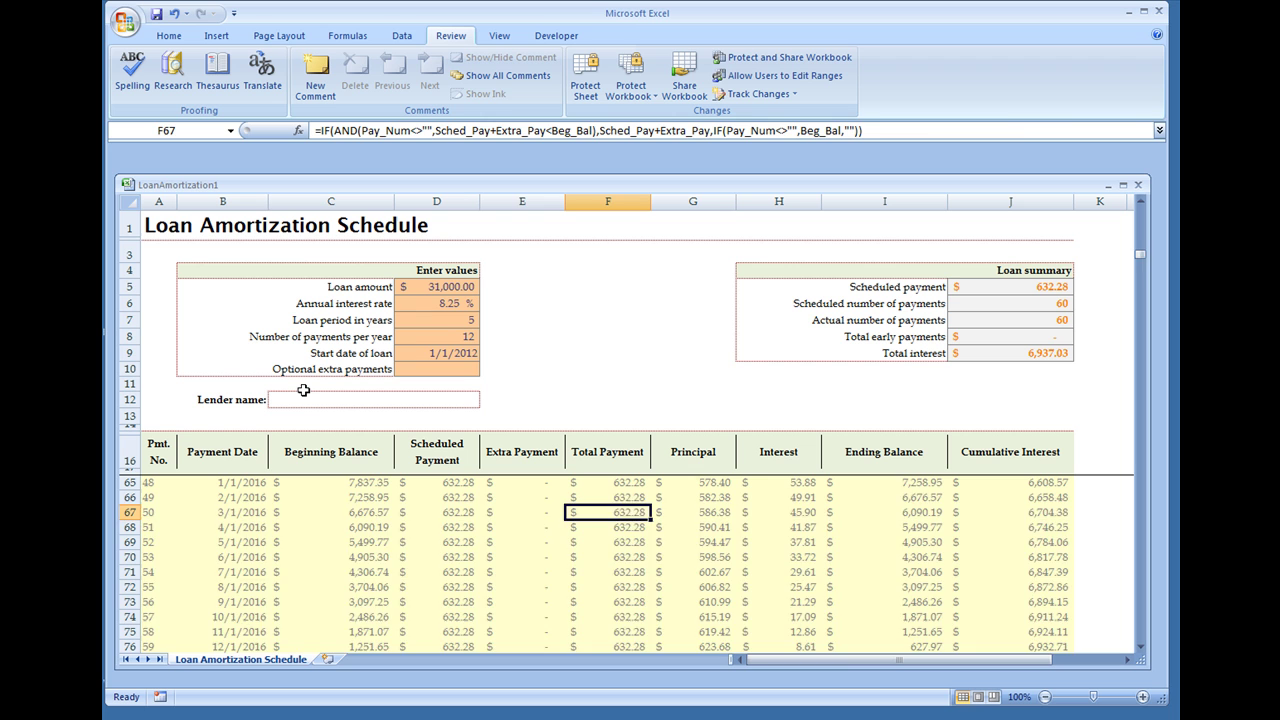
key("Left")
key("Left")
key("Left")
key("Left")
key("Left")
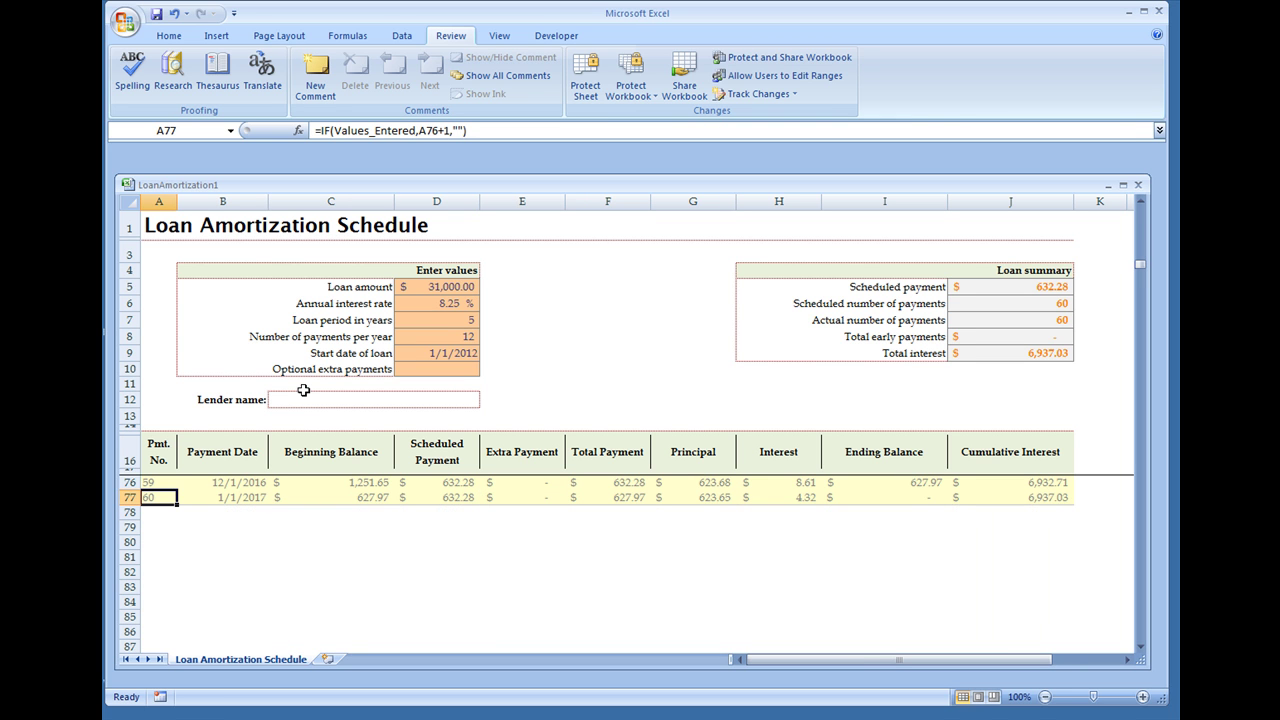
key("Down")
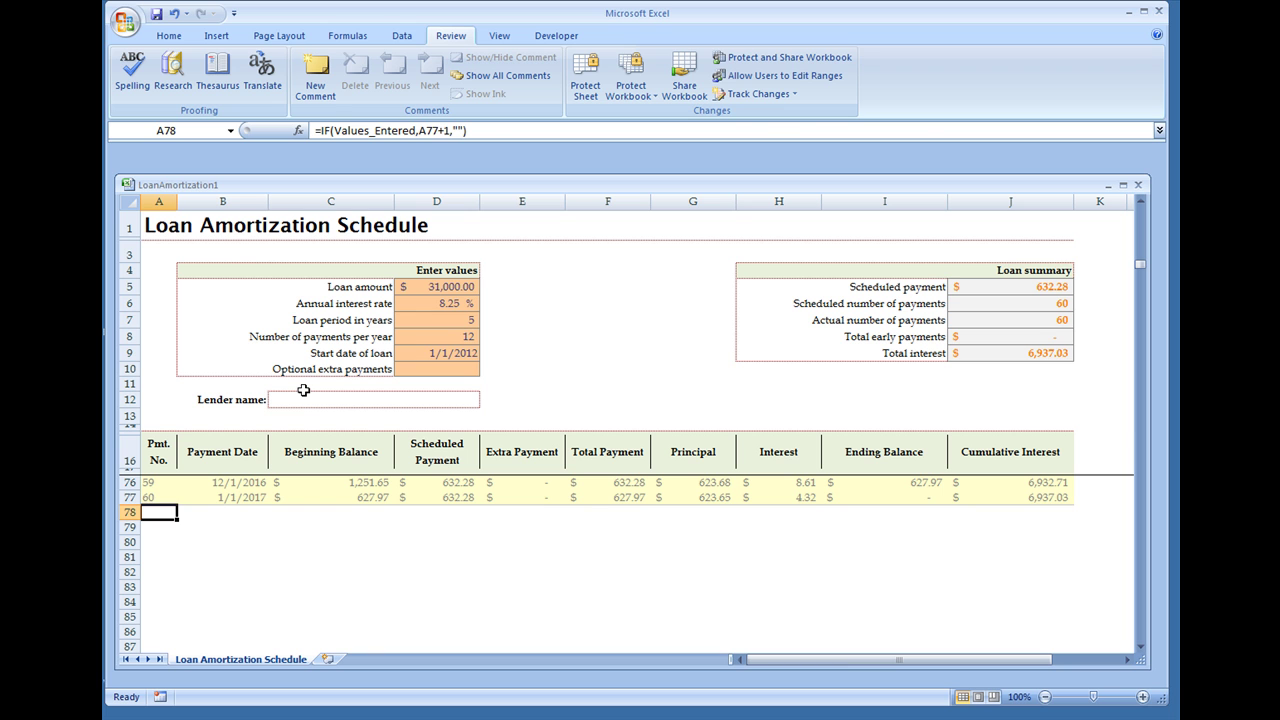
key("Right")
key("Right")
key("Right")
key("Right")
key("Right")
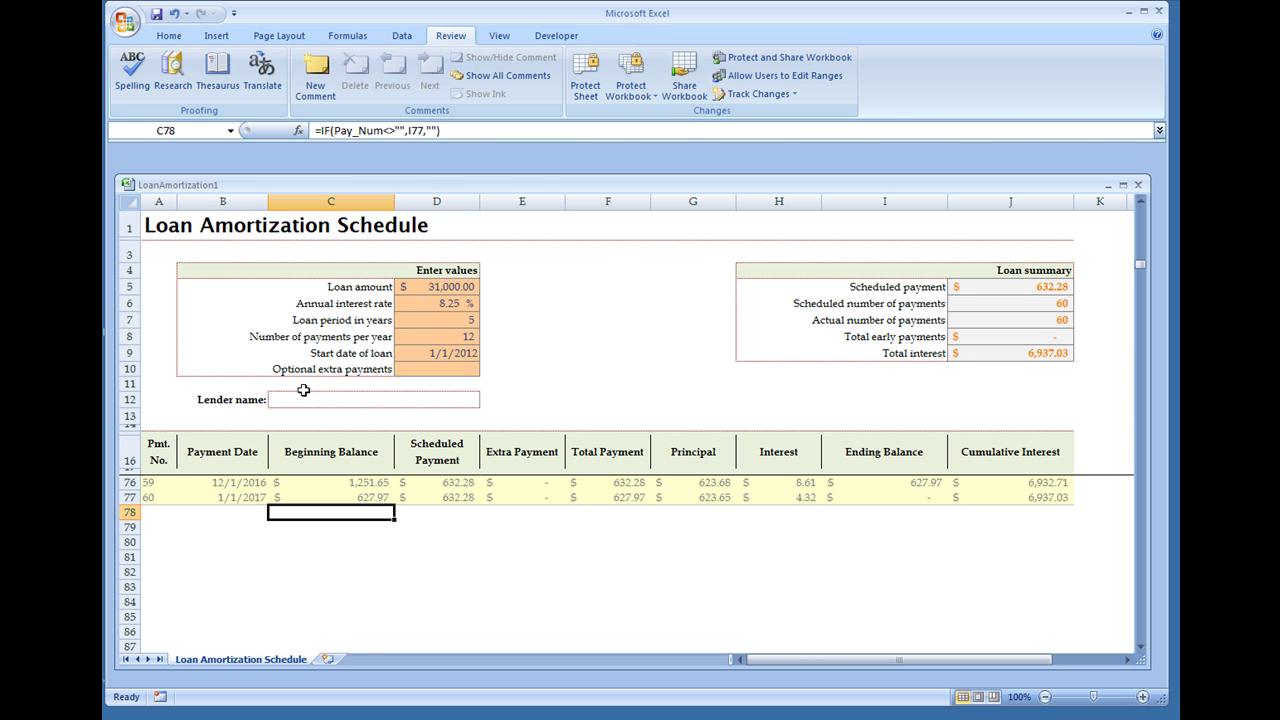
key("Right")
key("Right")
key("Right")
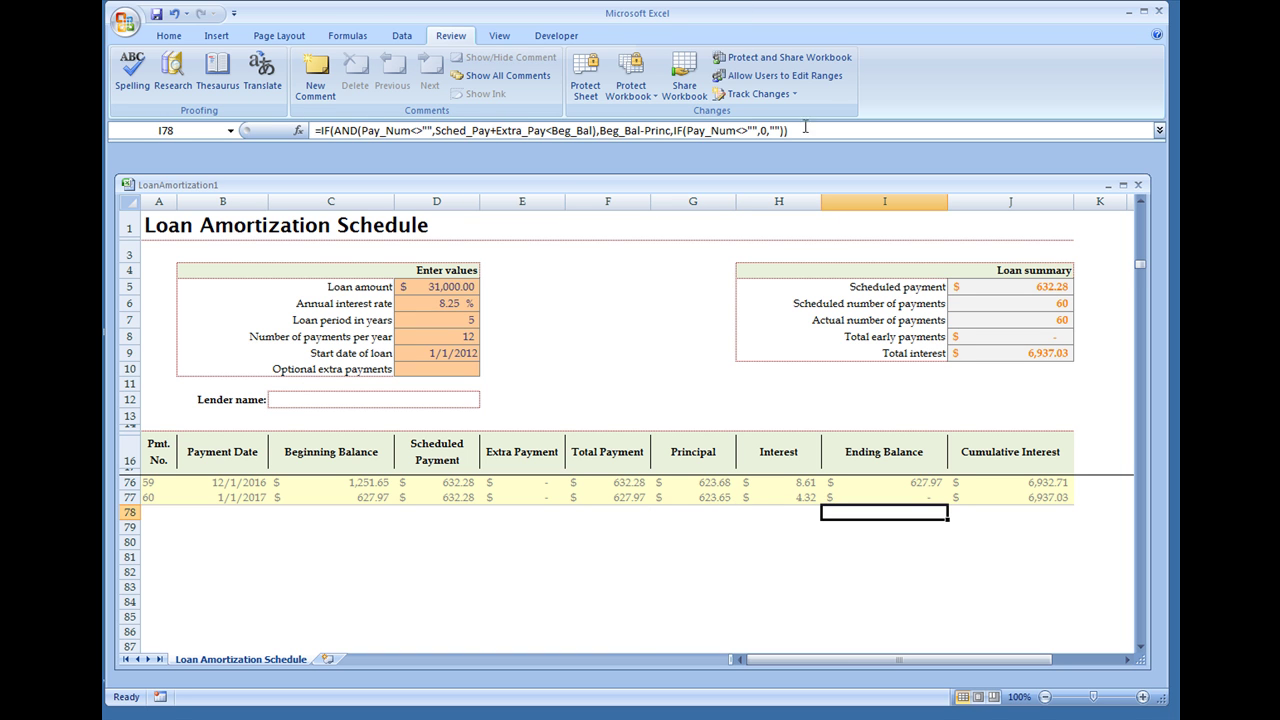
left_click_drag(806, 129, 255, 124)
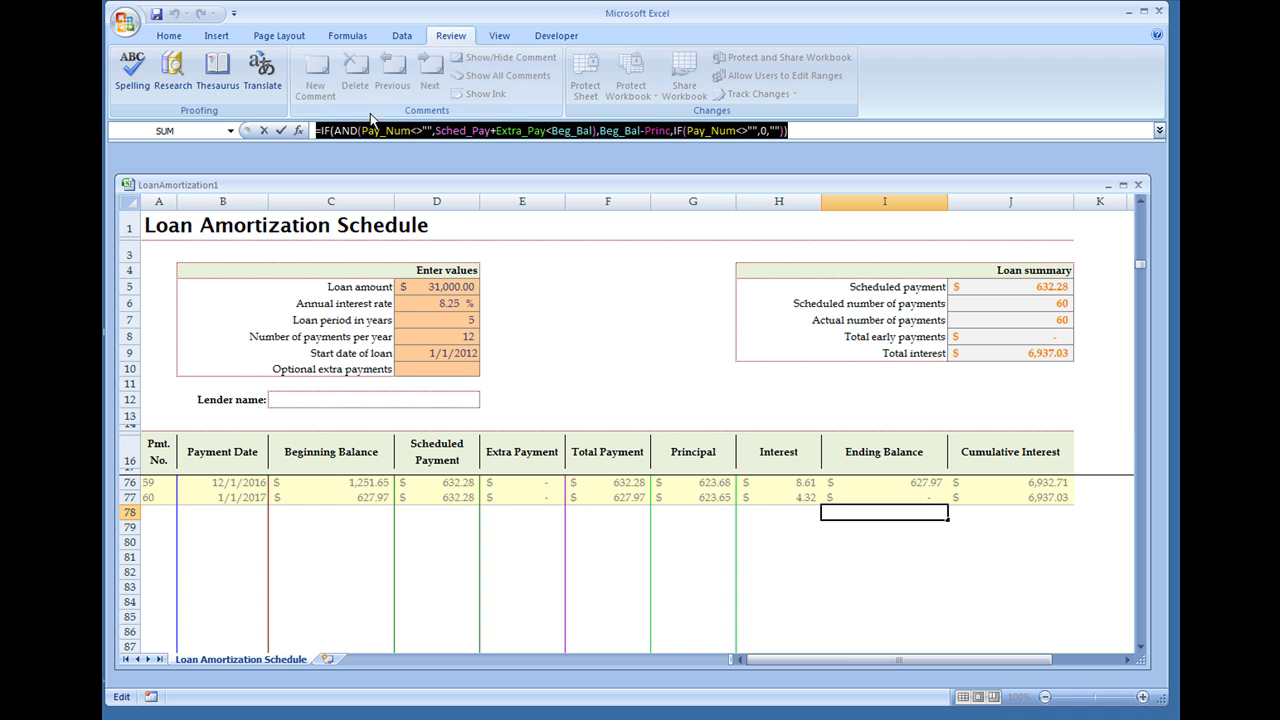
left_click(328, 130)
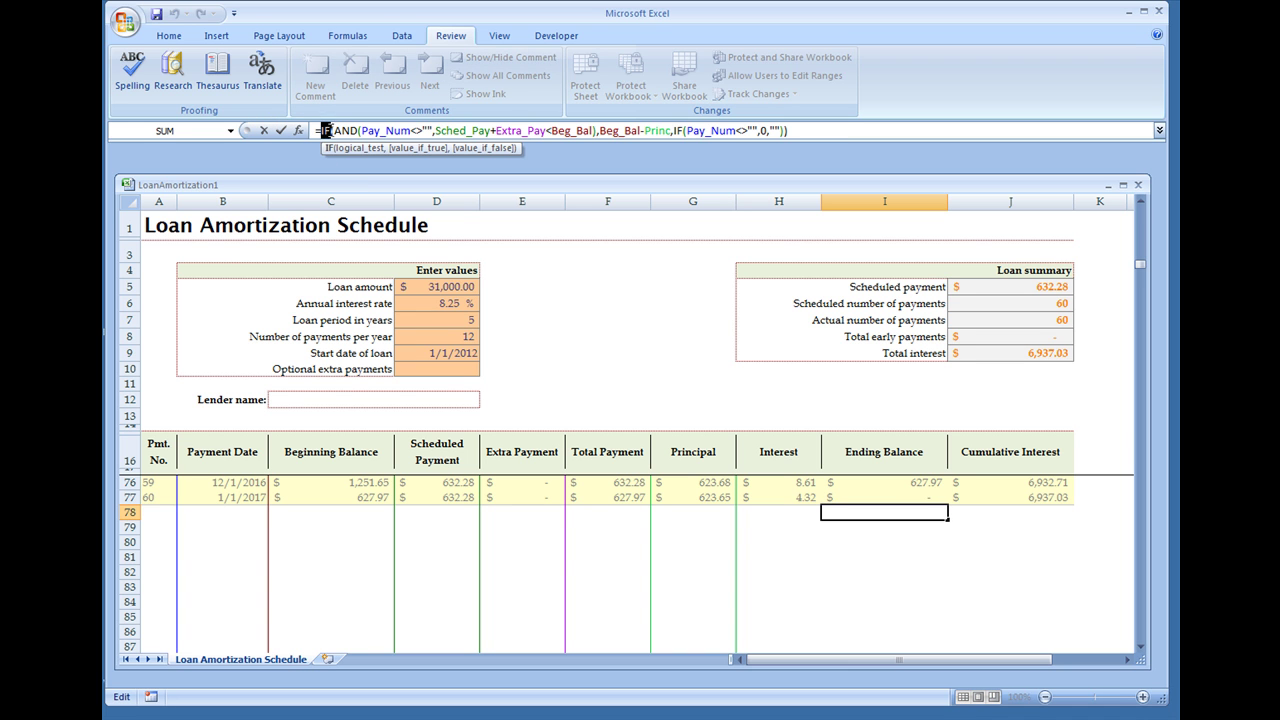
double_click(344, 130)
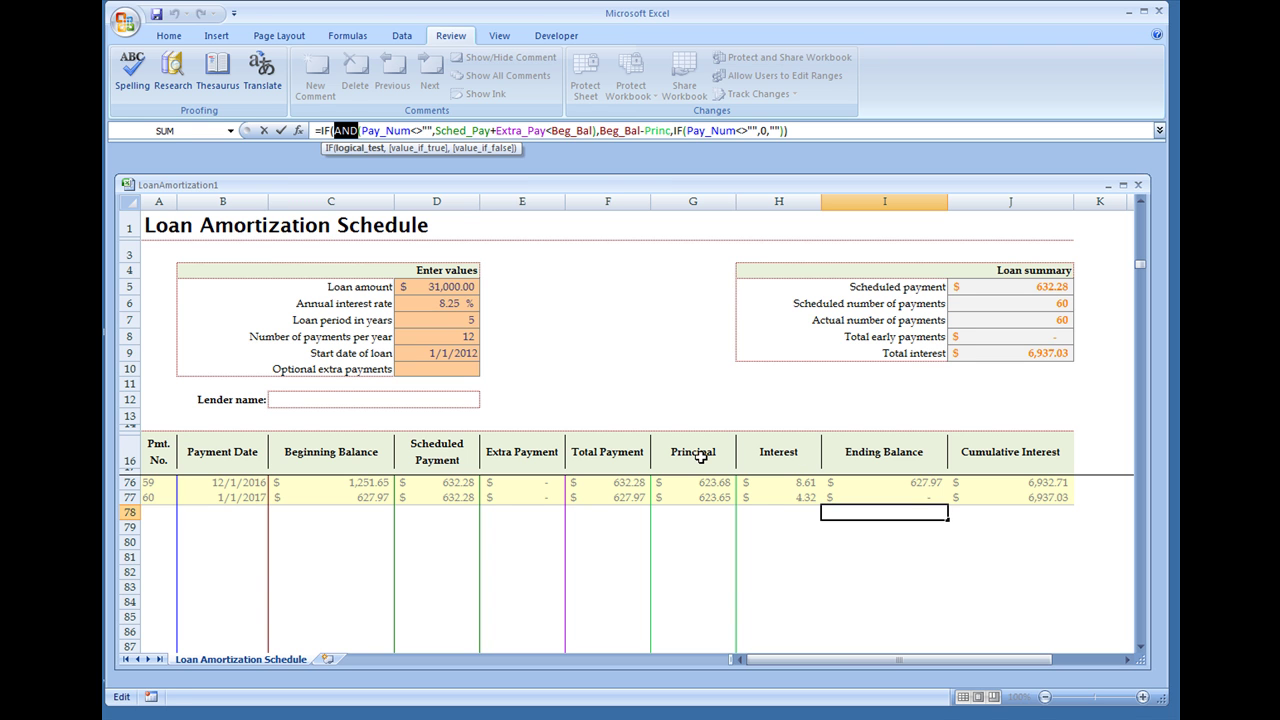
key("Escape")
key("Return")
key("Up")
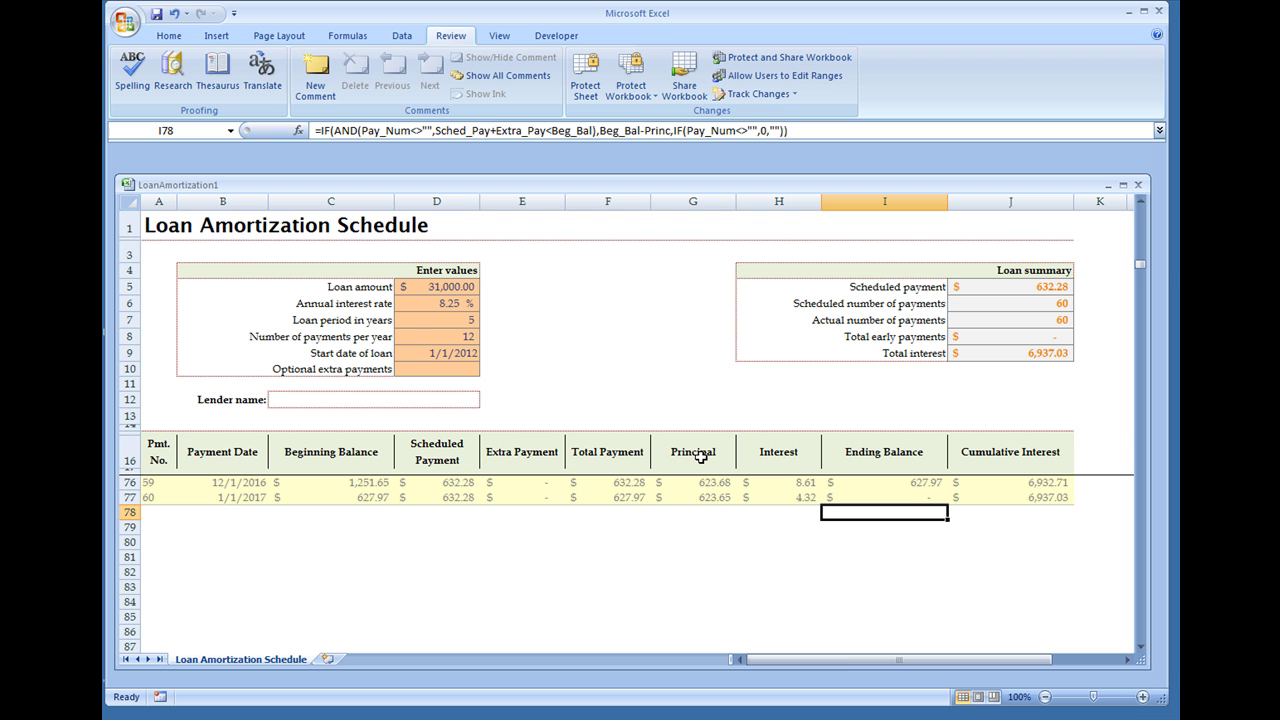
- Move back up to the first payment row and return to cell A18
key("Up")
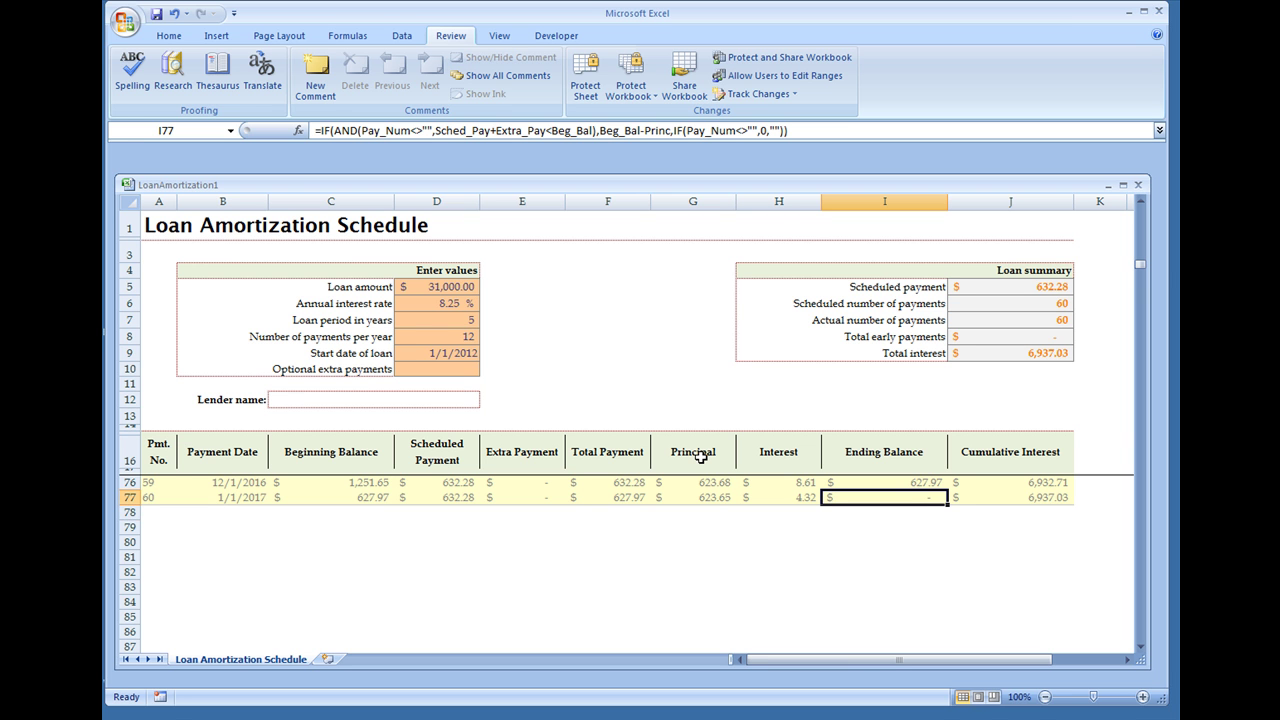
key("Up")
key("Up")
key("Up")
key("Up")
key("Up")
key("Up")
key("Up")
key("Up")
key("Up")
key("Up")
key("Up")
key("Up")
key("Up")
key("Up")
key("Up")
key("Up")
key("Up")
key("Up")
key("Up")
key("Up")
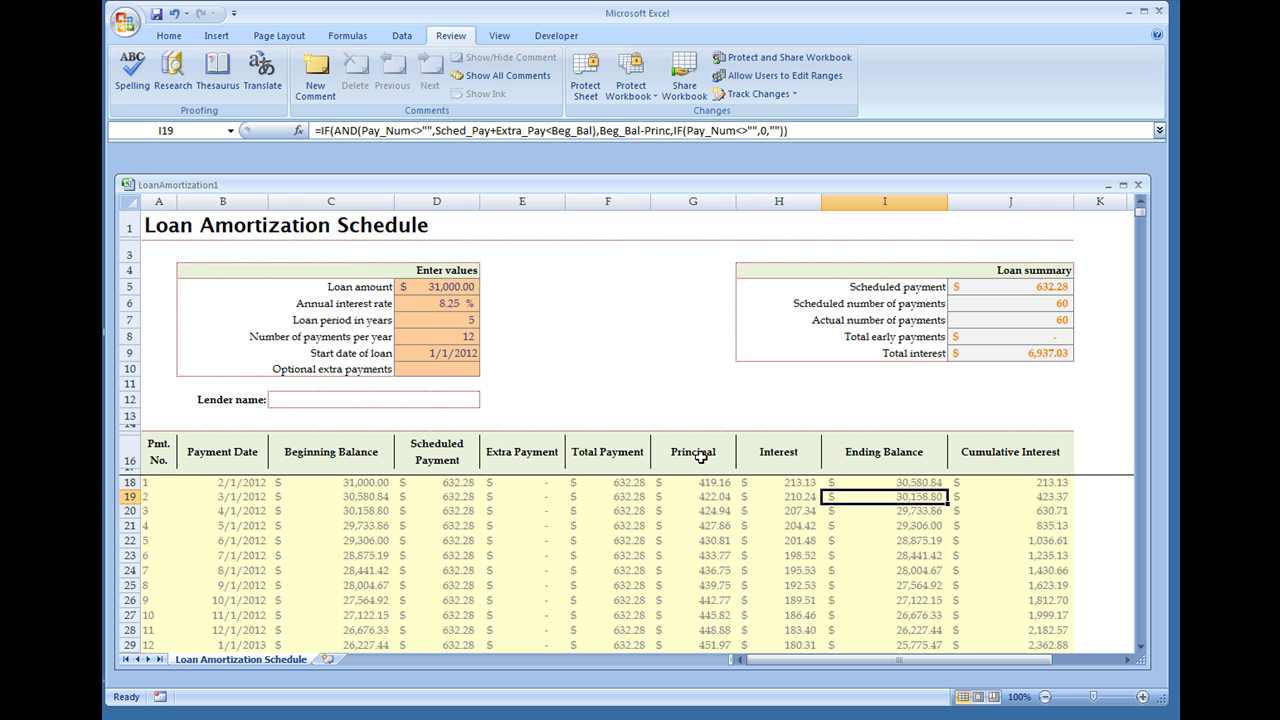
key("Up")
key("Left")
key("Left")
key("Left")
key("Left")
key("Left")
key("Left")
key("Left")
key("Left")
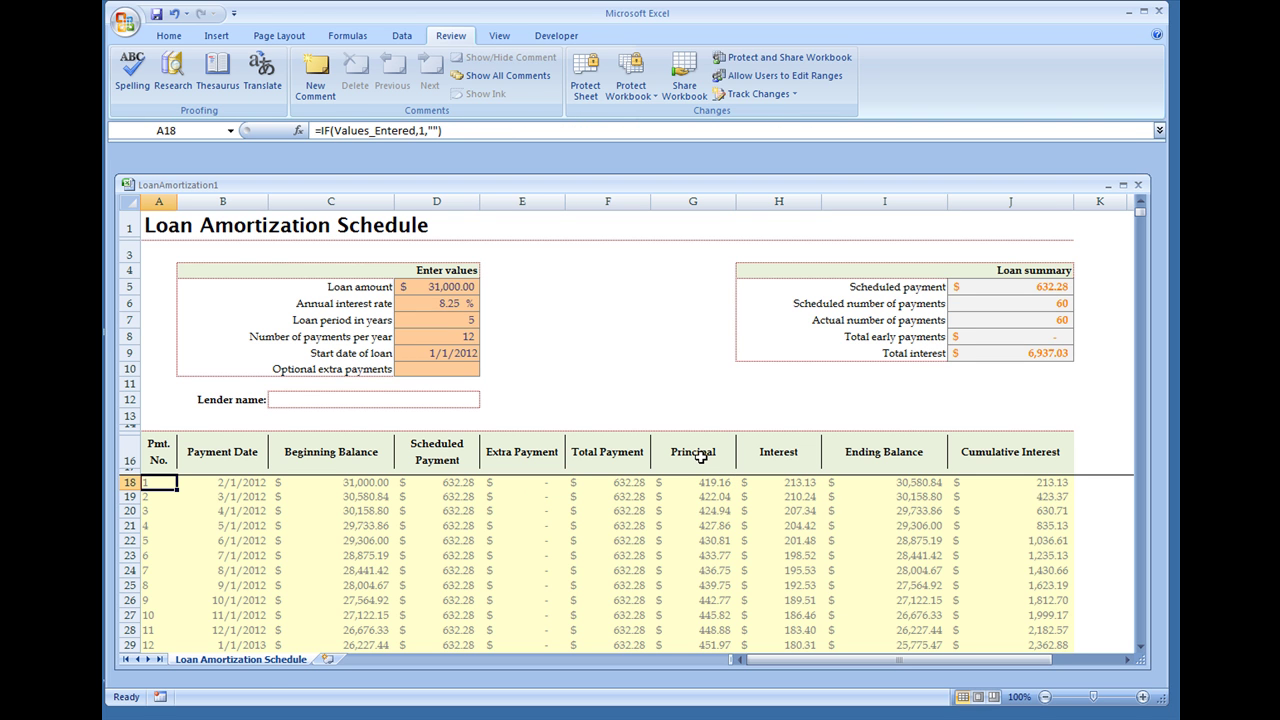